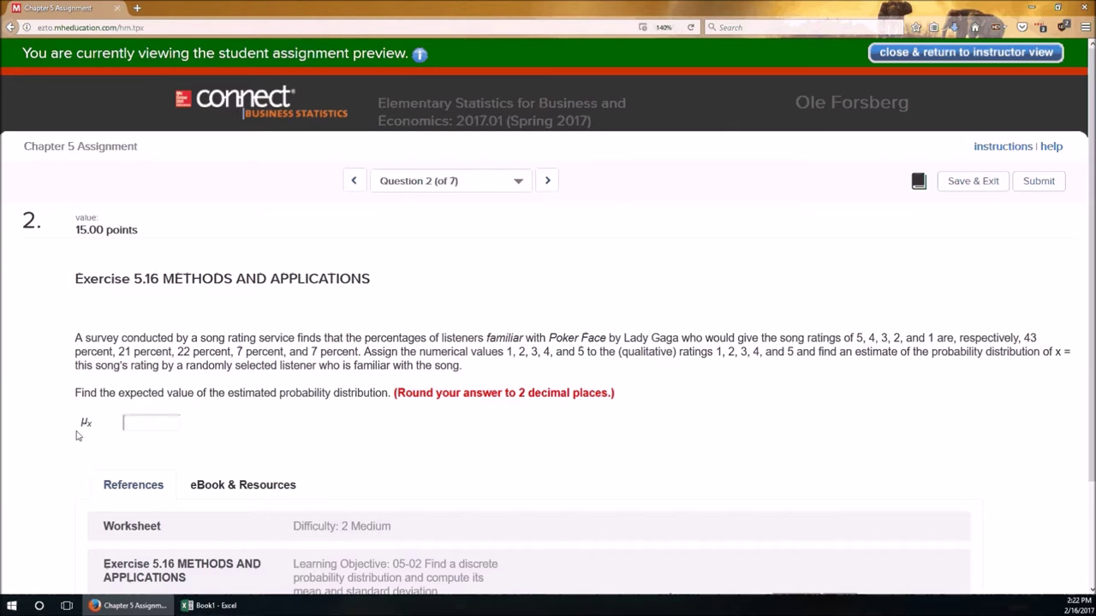
# Switch to the blank Excel workbook and enter the row labels V in A1 and p[V] in A2
pyautogui.click(210, 606)
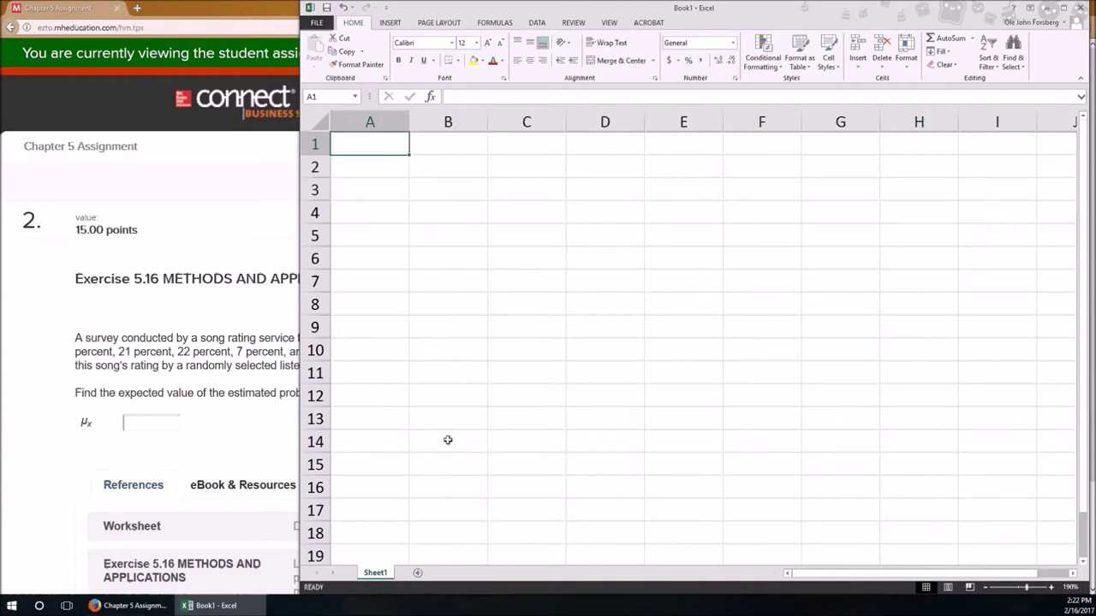
pyautogui.write('V')
pyautogui.press('Return')
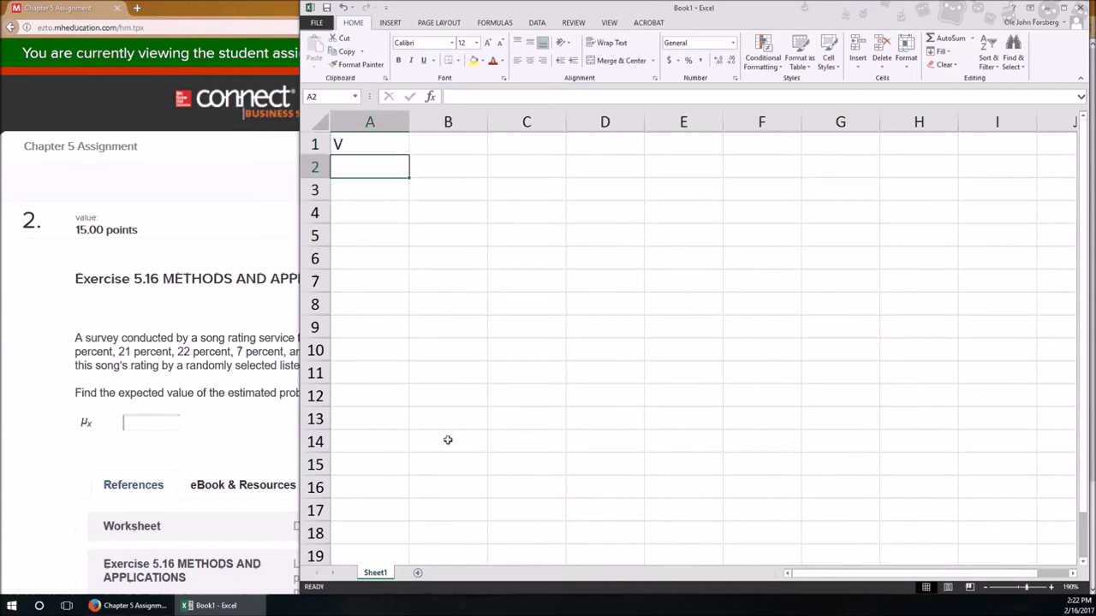
pyautogui.write('p{v')
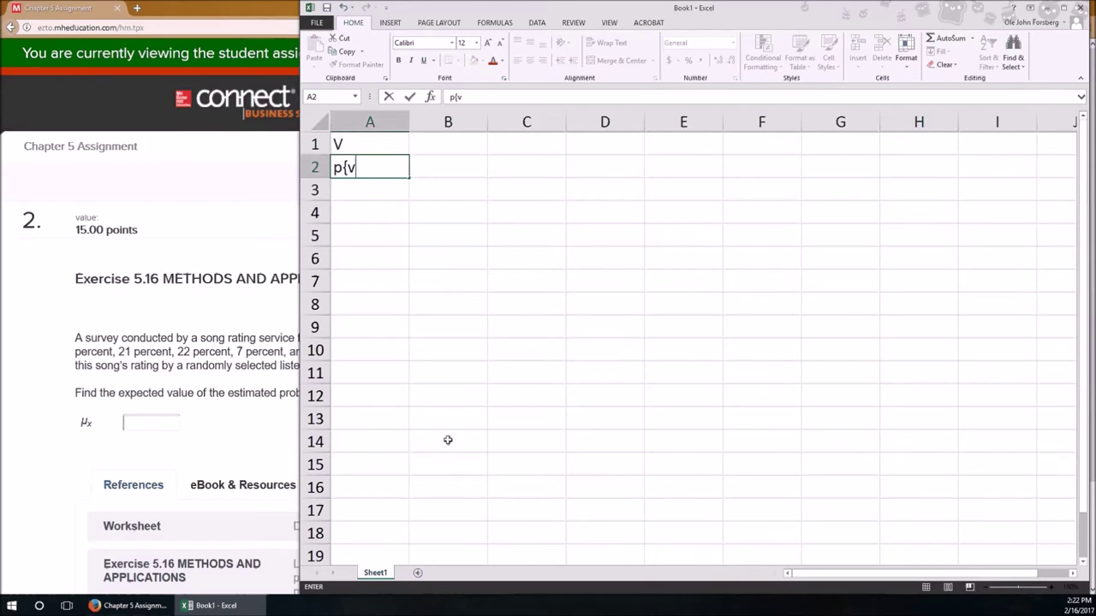
pyautogui.press('BackSpace')
pyautogui.press('BackSpace')
pyautogui.write('[V}')
pyautogui.press('BackSpace')
pyautogui.write(']')
pyautogui.press('Tab')
# Enter the ratings 1, 2, 3, 4 and 5 across cells B1 to F1
pyautogui.press('Up')
pyautogui.write('1')
pyautogui.press('Tab')
pyautogui.write('2')
pyautogui.press('Tab')
pyautogui.write('3')
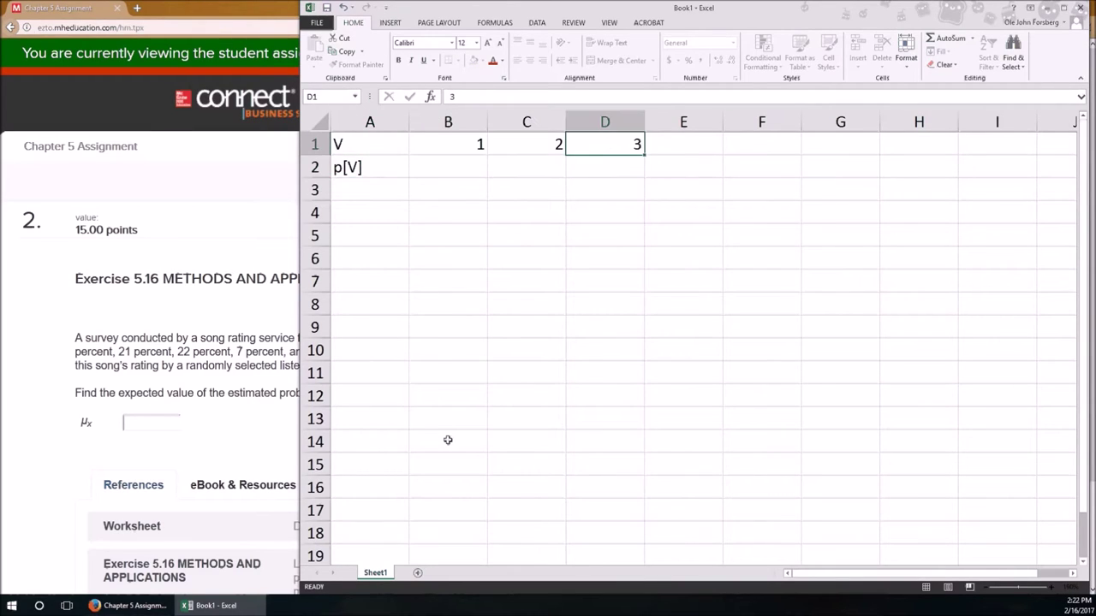
pyautogui.write('\t4\t5')
pyautogui.press('Down')
pyautogui.press('Left')
pyautogui.press('Left')
pyautogui.press('Left')
pyautogui.press('Right')
pyautogui.press('Right')
pyautogui.press('Right')
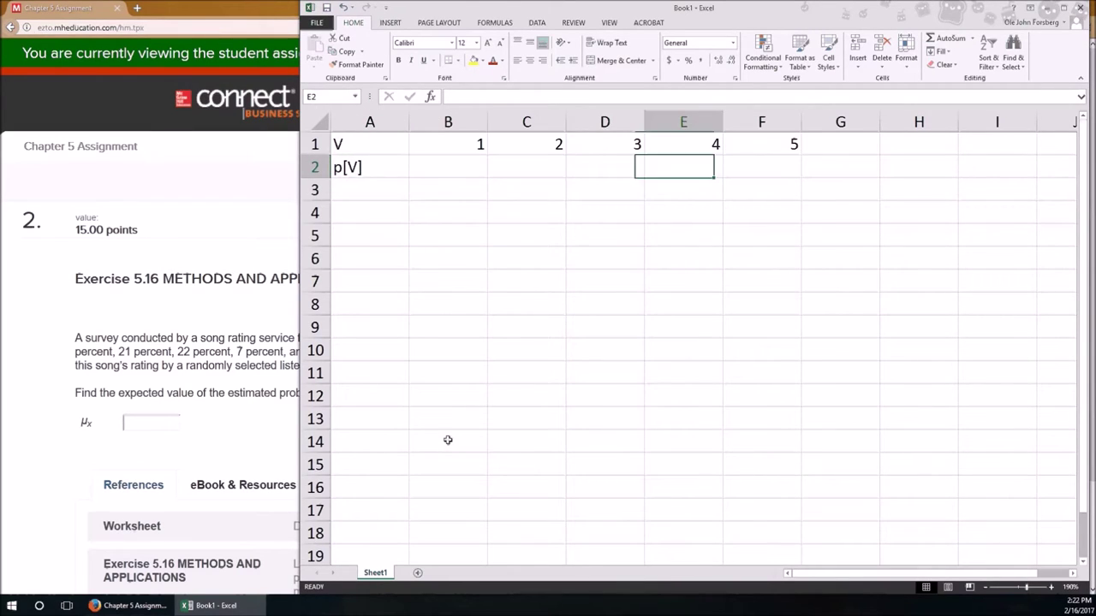
# Check the rating order in the exercise text and replace B1 to F1 with 5, 4, 3, 2 and 1
pyautogui.click(256, 358)
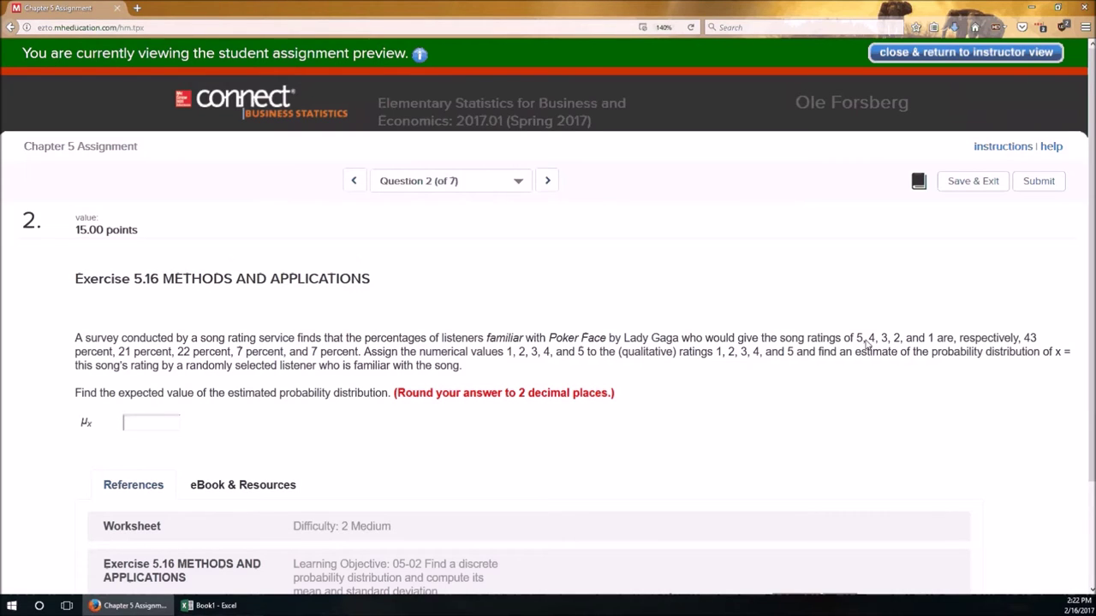
pyautogui.hotkey('alt', 'Tab')
pyautogui.moveTo(447, 144); pyautogui.dragTo(762, 145)
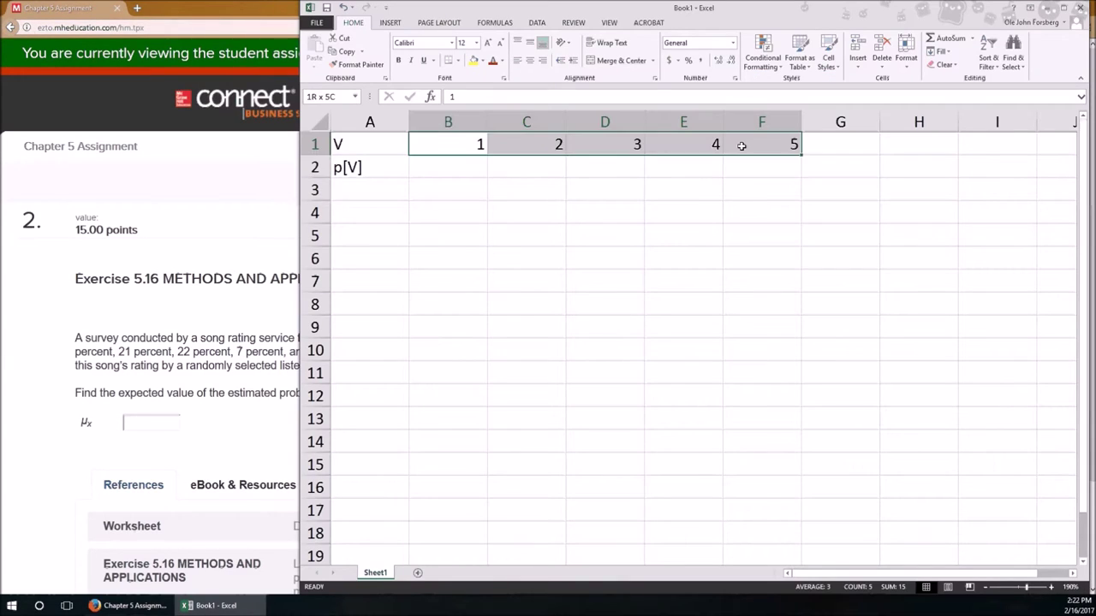
pyautogui.write('5')
pyautogui.press('Right')
pyautogui.write('4')
pyautogui.press('Right')
pyautogui.write('3')
pyautogui.press('Right')
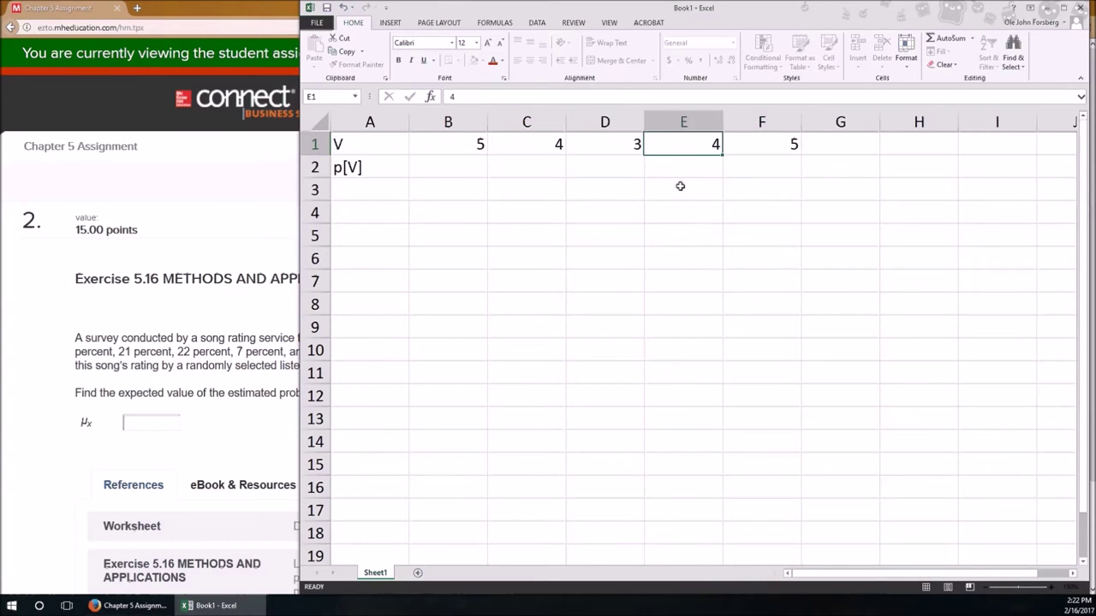
pyautogui.write('2')
pyautogui.press('Right')
pyautogui.write('1')
pyautogui.press('Right')
# Look up the listener percentages in the exercise and enter 43, 21 and 22 in cells B2 to D2
pyautogui.press('Down')
pyautogui.press('Left')
pyautogui.press('Left')
pyautogui.press('Left')
pyautogui.press('Left')
pyautogui.press('Left')
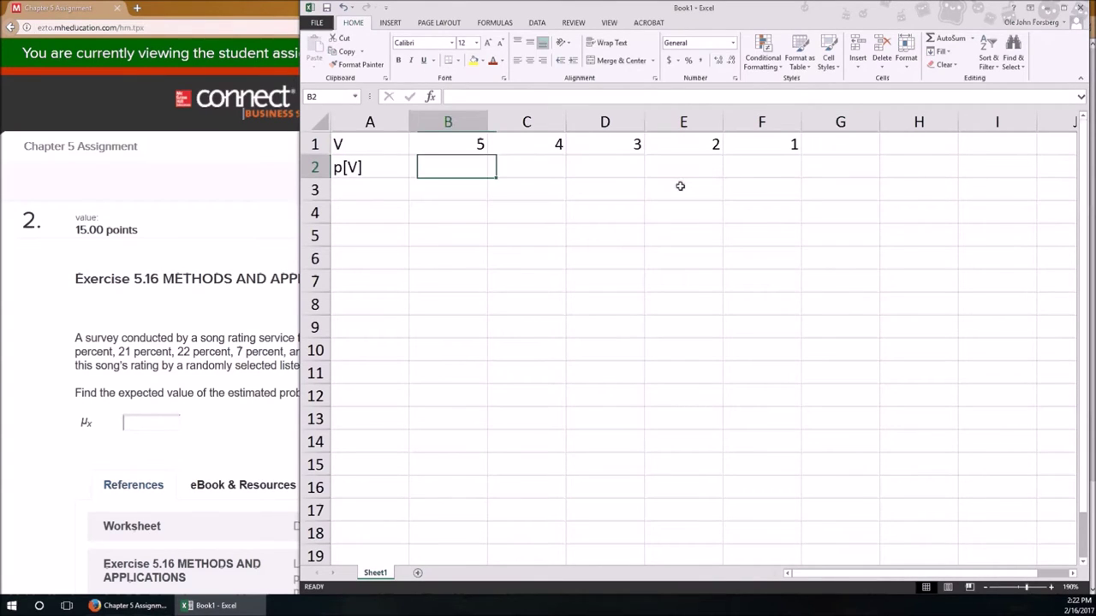
pyautogui.hotkey('alt', 'Tab')
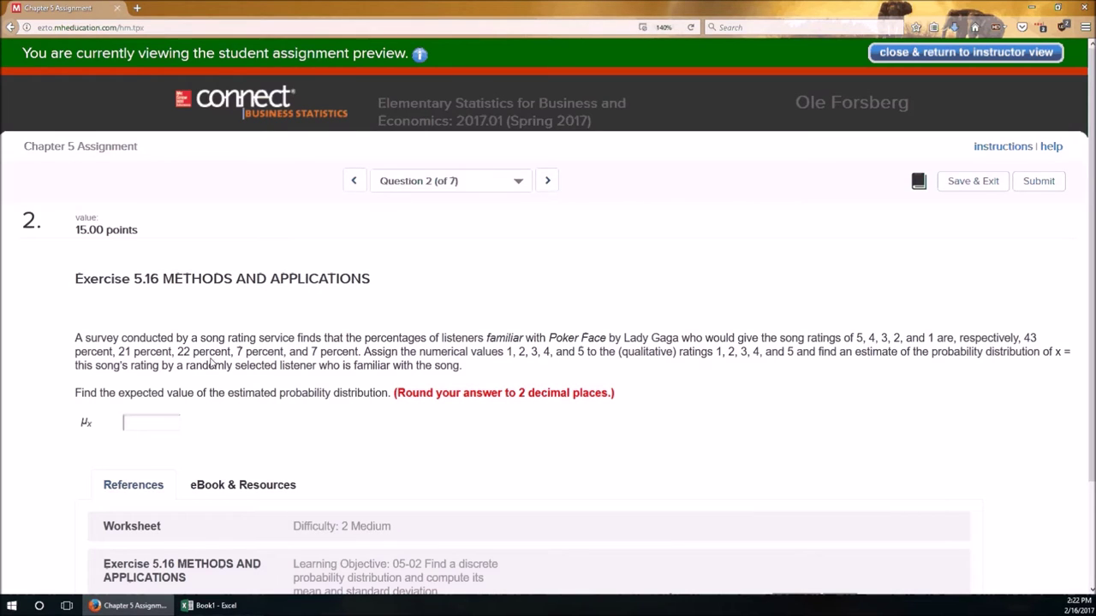
pyautogui.hotkey('alt', 'Tab')
pyautogui.hotkey('alt', 'Tab')
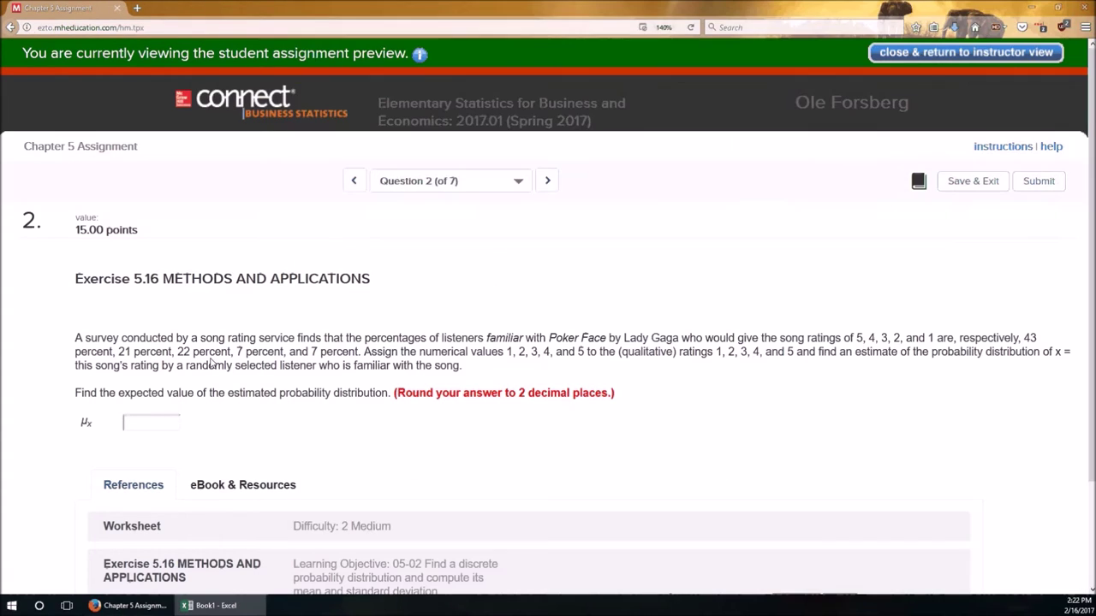
pyautogui.hotkey('alt', 'Tab')
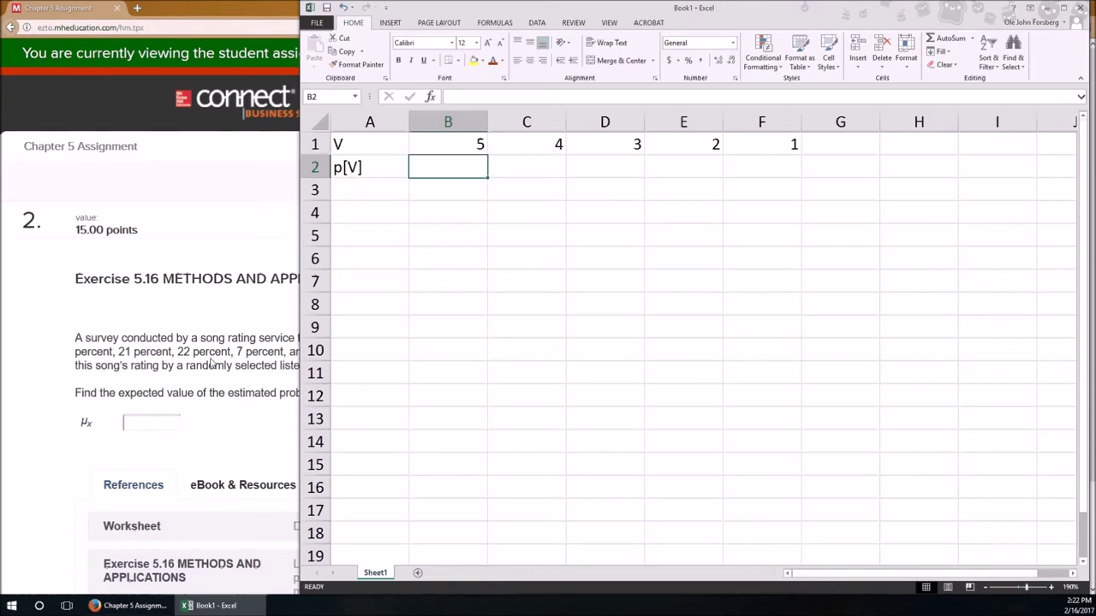
pyautogui.write('43')
pyautogui.press('Tab')
pyautogui.write('21')
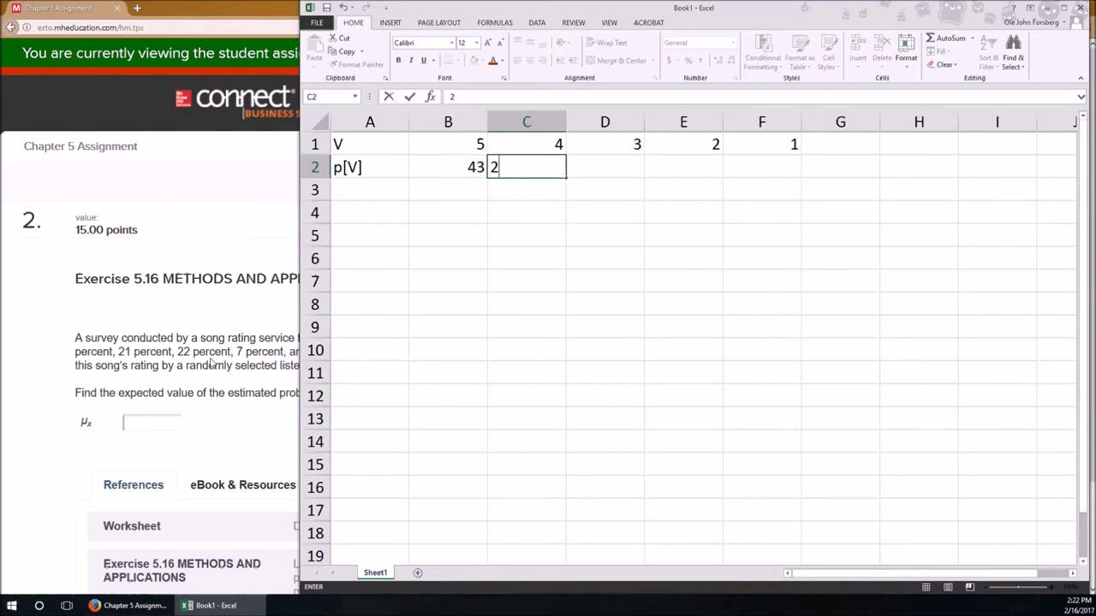
pyautogui.press('Tab')
pyautogui.write('22')
pyautogui.press('Tab')
# Recheck the exercise and enter 7 in both E2 and F2
pyautogui.hotkey('alt', 'Tab')
pyautogui.hotkey('alt', 'Tab')
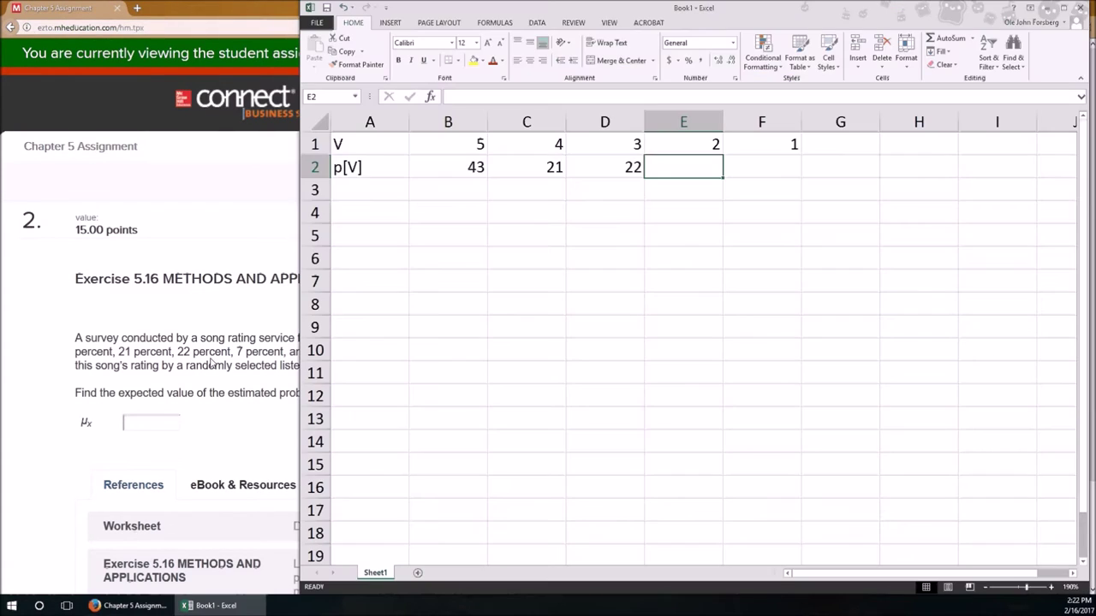
pyautogui.write('7')
pyautogui.press('Tab')
pyautogui.write('7')
pyautogui.press('Return')
# Label cell A4 as E: for the expected value row
pyautogui.press('Return')
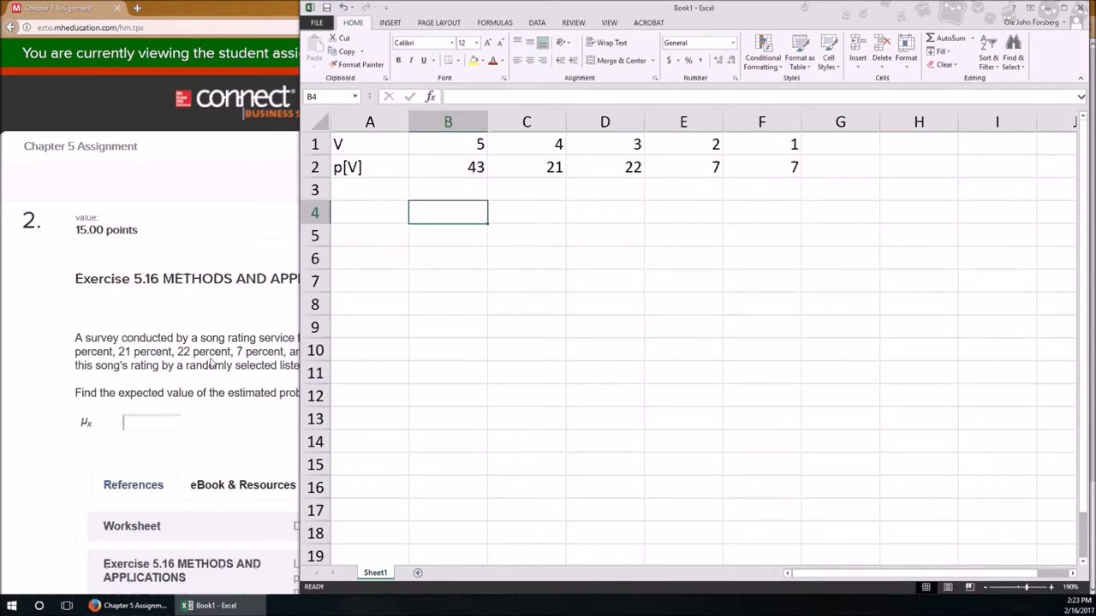
pyautogui.press('Left')
pyautogui.write('E')
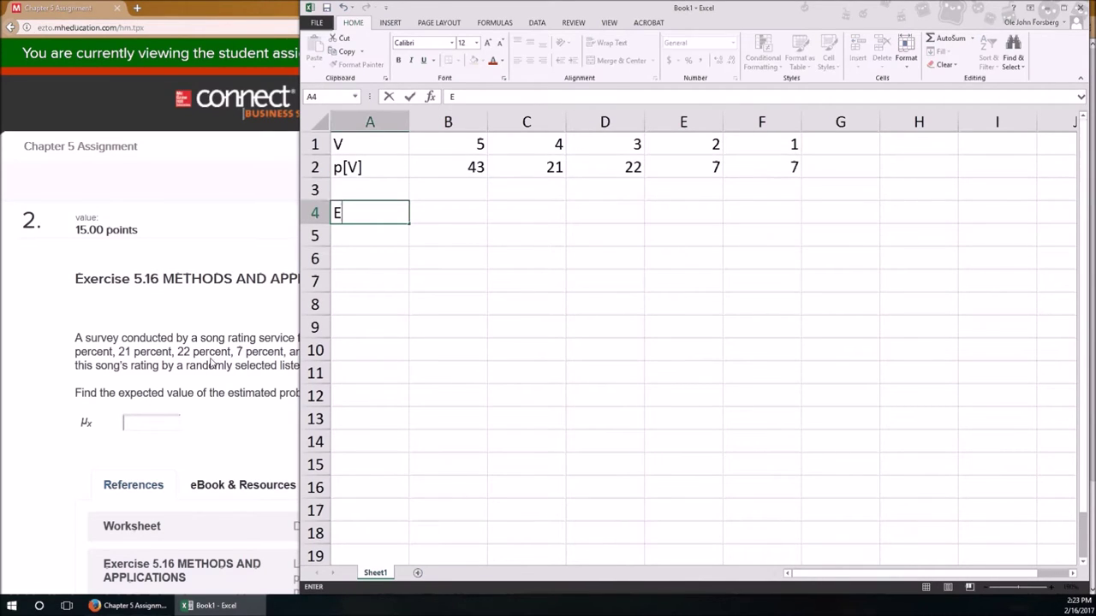
pyautogui.write(':')
pyautogui.press('Tab')
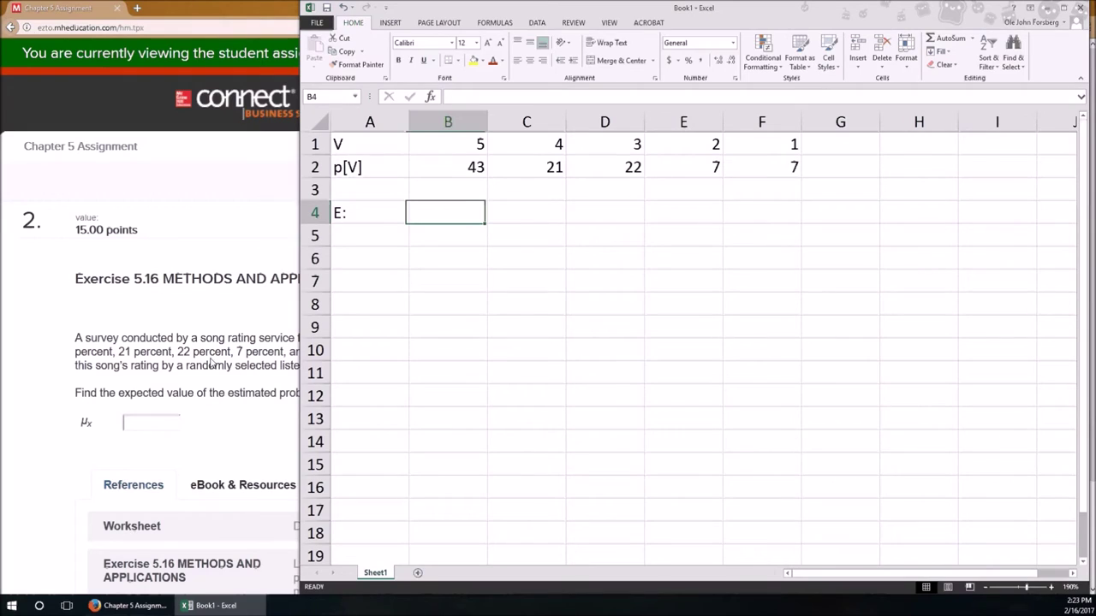
# Convert the percentages in B2 and C2 to the decimals 0.43 and 0.21
pyautogui.click(446, 170)
pyautogui.doubleClick(452, 181)
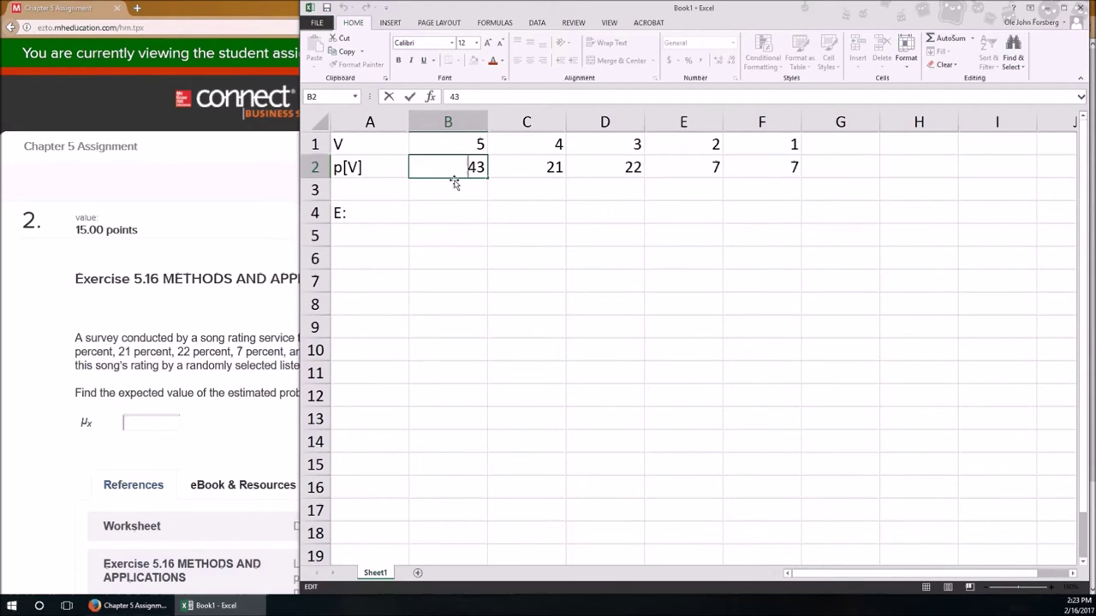
pyautogui.write('0.')
pyautogui.press('Tab')
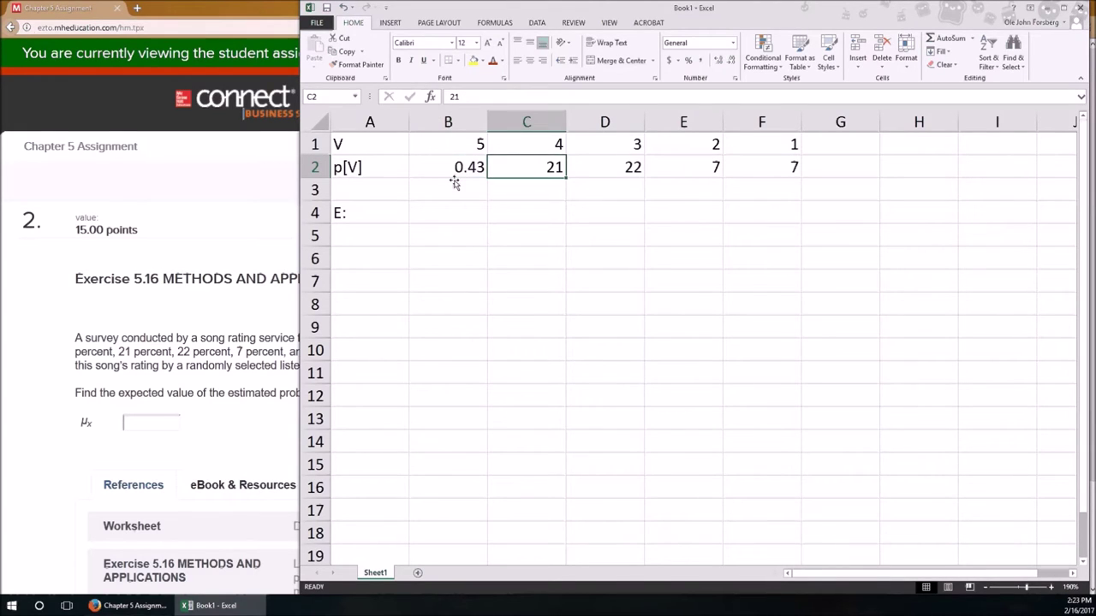
pyautogui.press('F2')
pyautogui.press('Left')
pyautogui.press('Left')
pyautogui.write('0.')
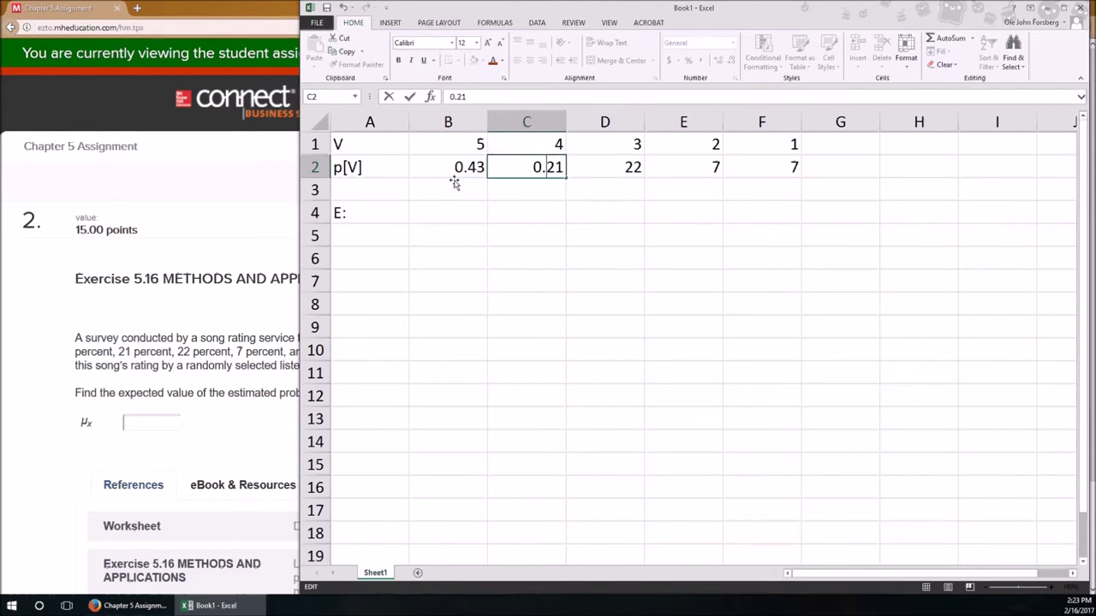
pyautogui.press('Tab')
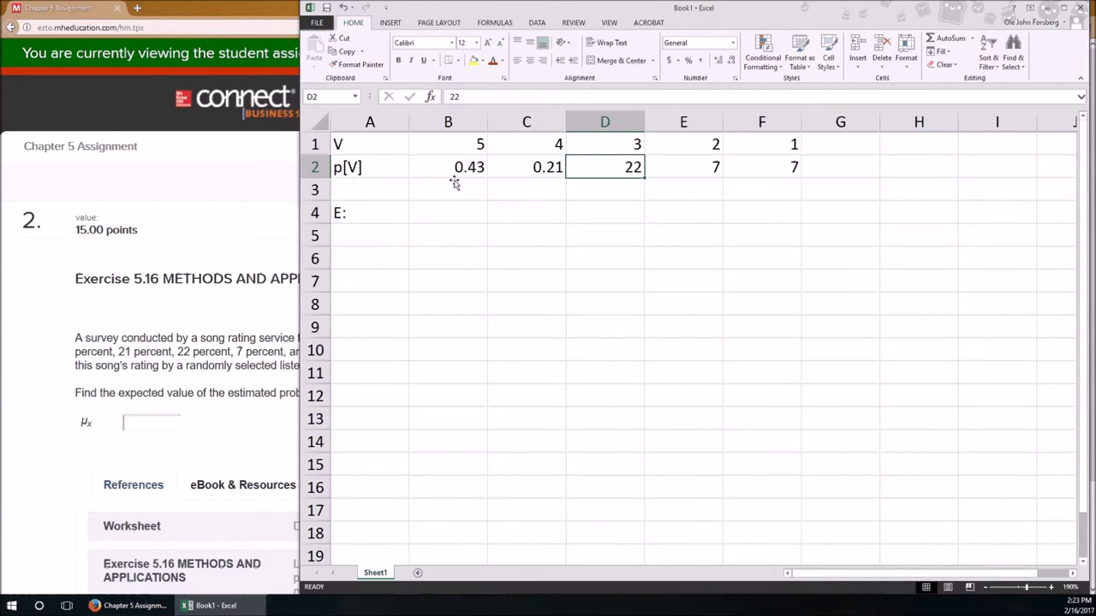
# Convert the percentages in D2 and E2 to the decimals 0.22 and 0.07
pyautogui.press('F2')
pyautogui.press('Left')
pyautogui.press('Left')
pyautogui.write('0.')
pyautogui.press('Tab')
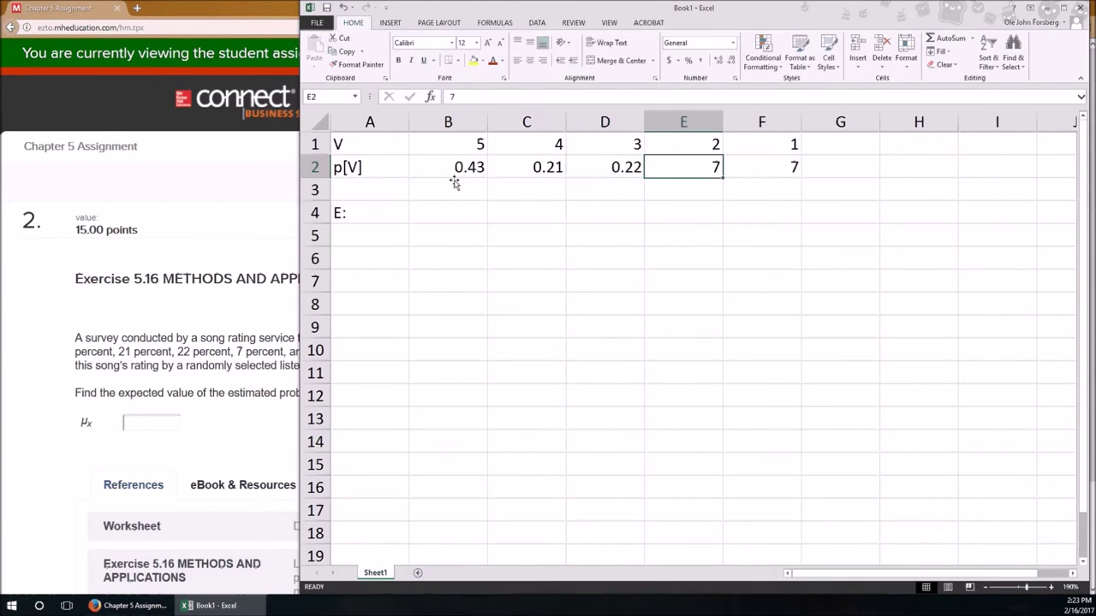
pyautogui.press('F2')
pyautogui.press('Left')
pyautogui.write('0.0')
pyautogui.press('Tab')
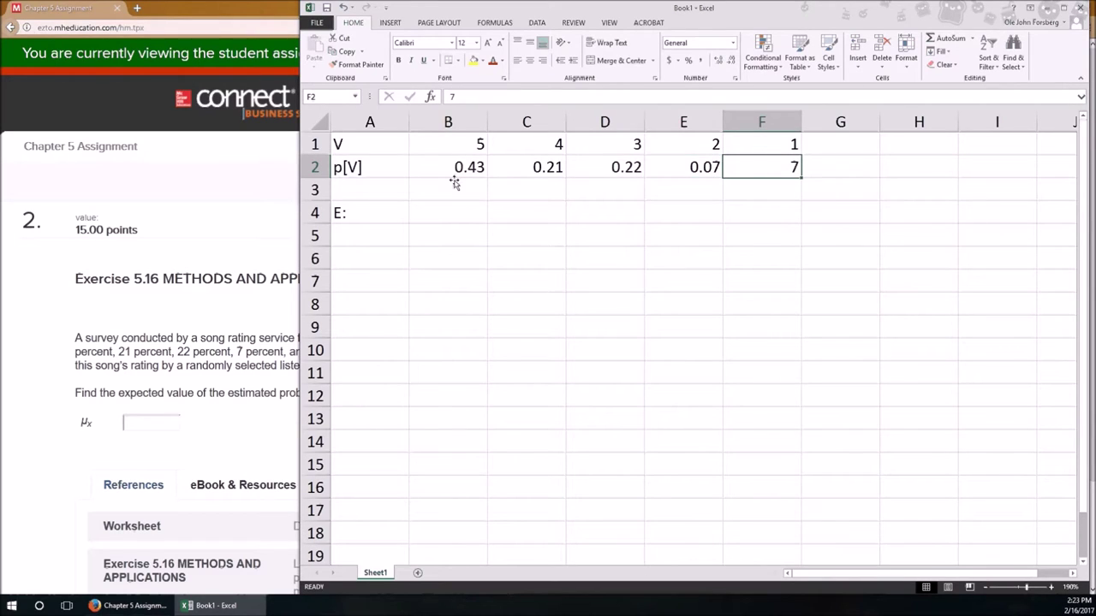
# Convert the percentage in F2 to the decimal 0.07
pyautogui.press('F2')
pyautogui.write('0.')
pyautogui.press('BackSpace')
pyautogui.press('BackSpace')
pyautogui.press('Left')
pyautogui.write('0')
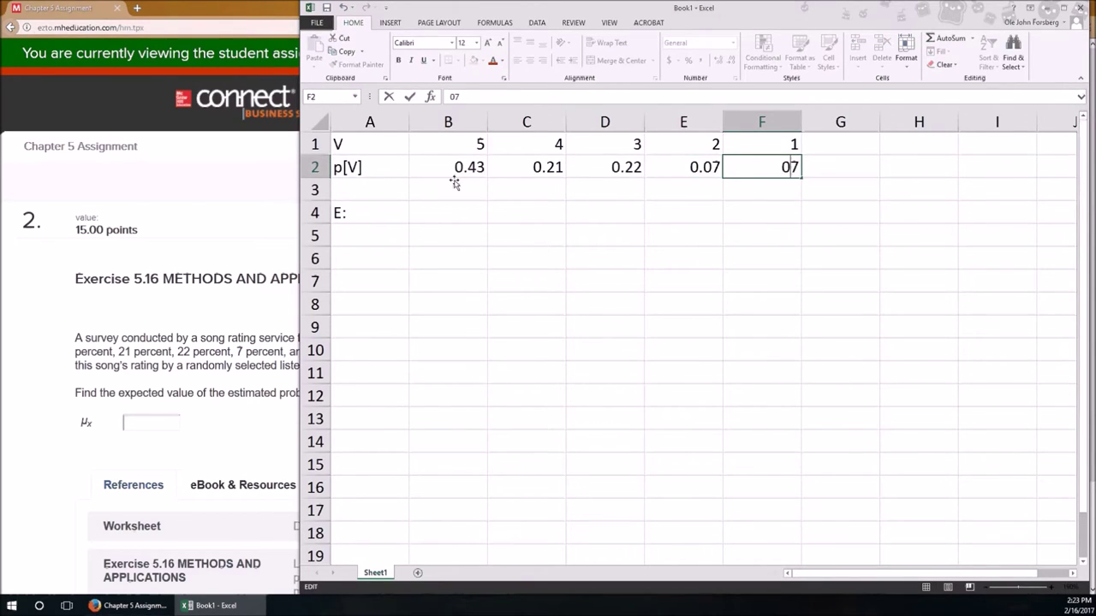
pyautogui.write('.')
pyautogui.press('Return')
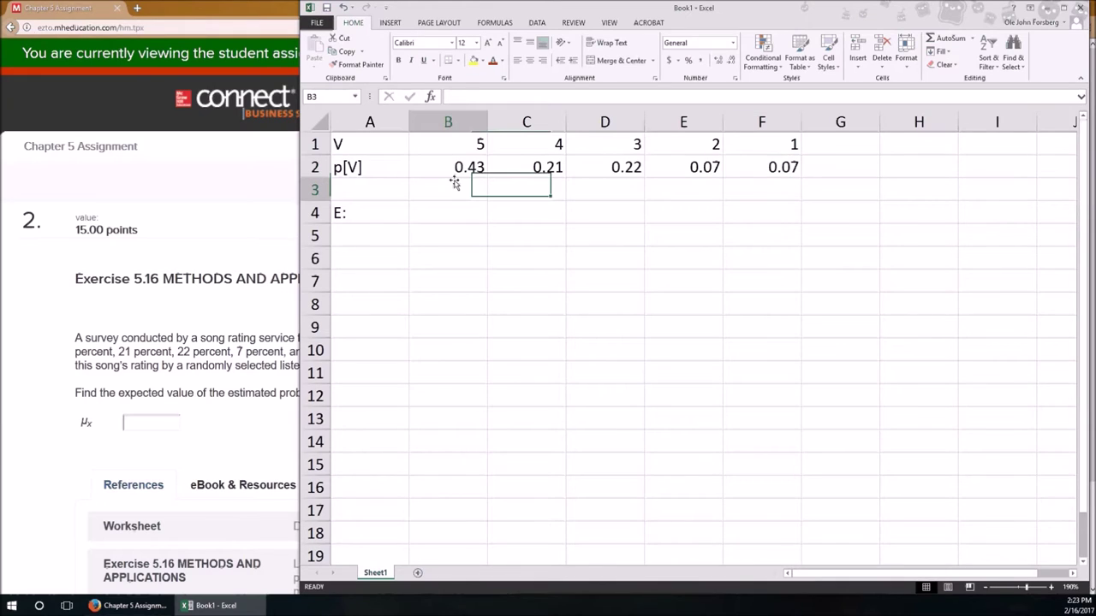
pyautogui.press('Down')
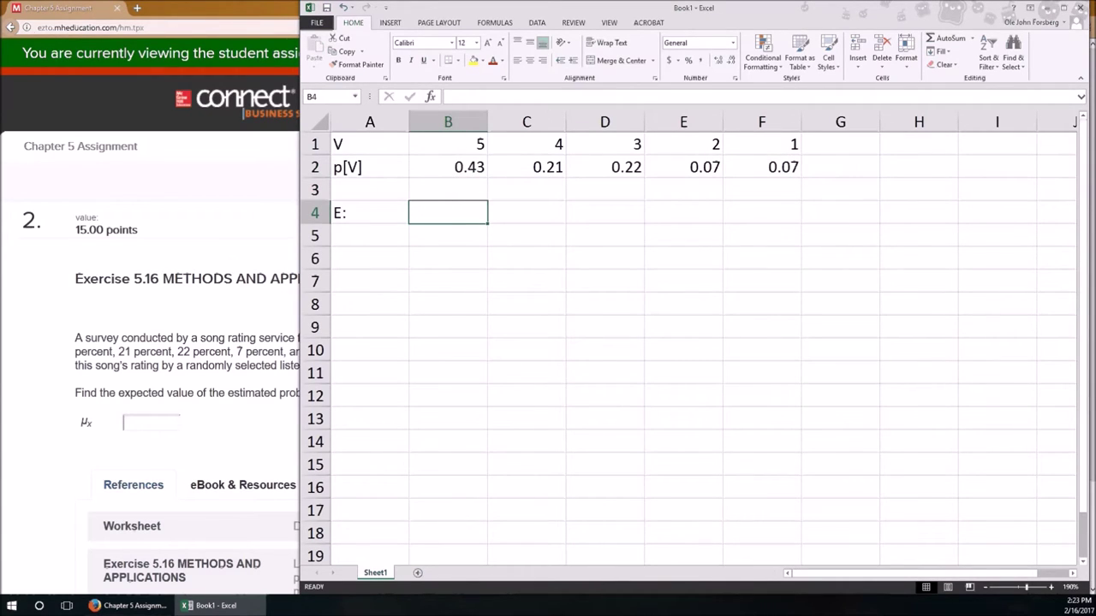
pyautogui.press('Up')
pyautogui.press('Up')
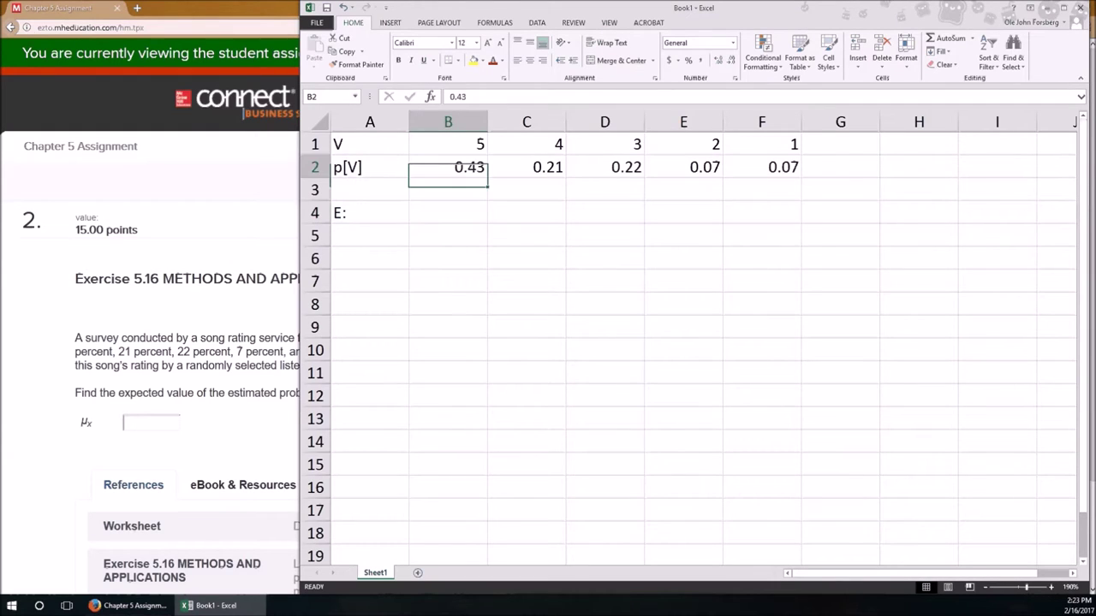
pyautogui.press('Up')
pyautogui.hotkey('shift', 'Down')
pyautogui.press('Down')
pyautogui.press('Down')
pyautogui.press('Down')
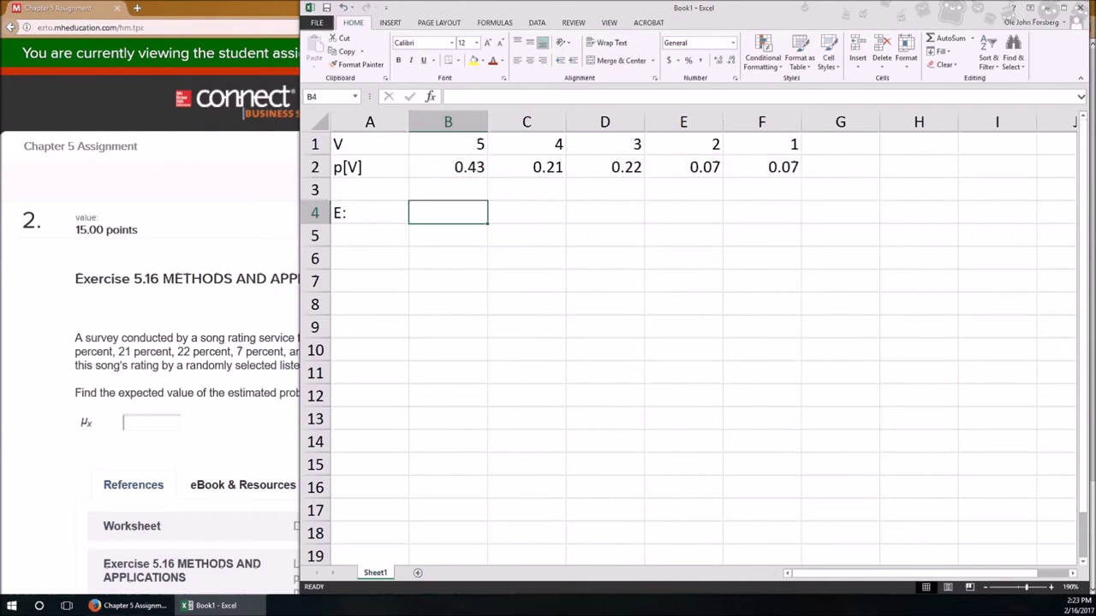
# Enter the formula =B1*B2 in B4 to multiply the first rating by its probability
pyautogui.write('=')
pyautogui.press('Up')
pyautogui.press('Up')
pyautogui.press('Up')
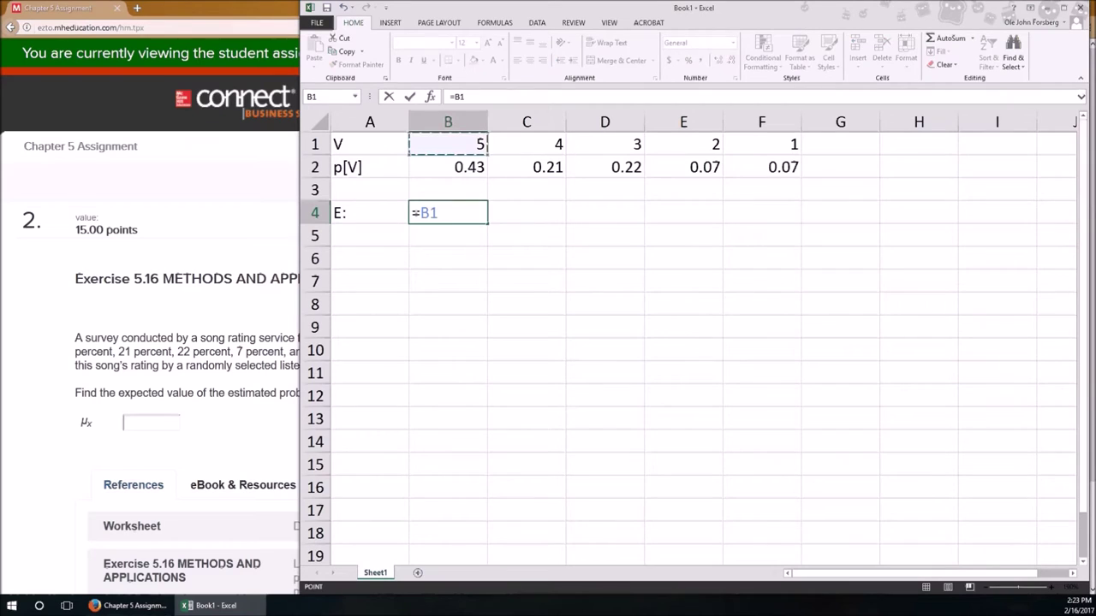
pyautogui.write('*')
pyautogui.press('Up')
pyautogui.press('Up')
pyautogui.press('Return')
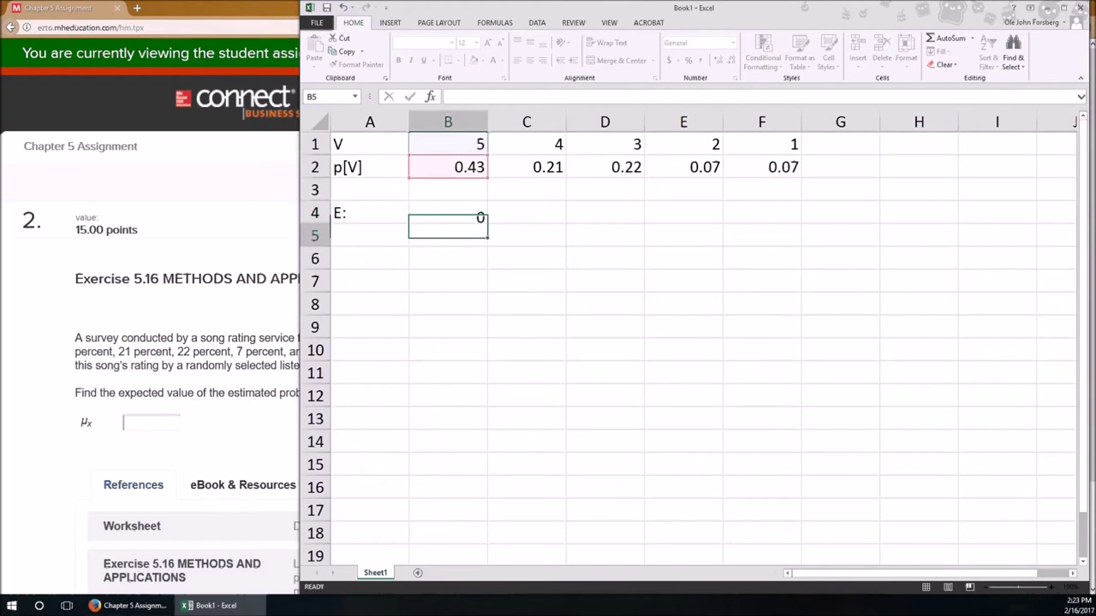
# Copy the product formula from B4 across to F4
pyautogui.press('Up')
pyautogui.hotkey('ctrl', 'c')
pyautogui.hotkey('shift', 'Right')
pyautogui.hotkey('shift', 'Right')
pyautogui.hotkey('shift', 'Right')
pyautogui.hotkey('shift', 'Right')
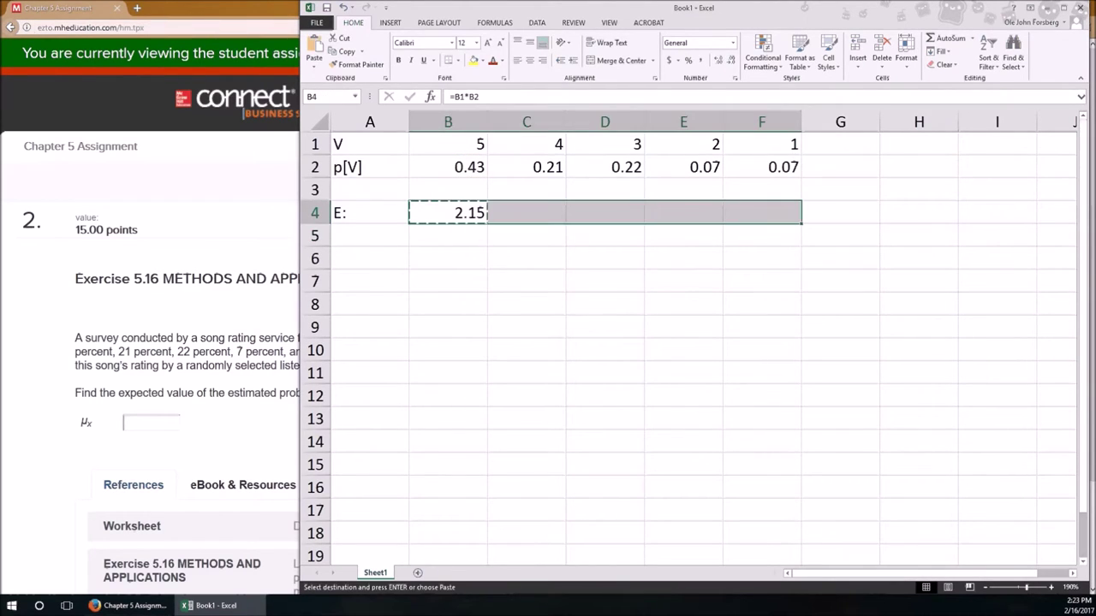
pyautogui.press('Return')
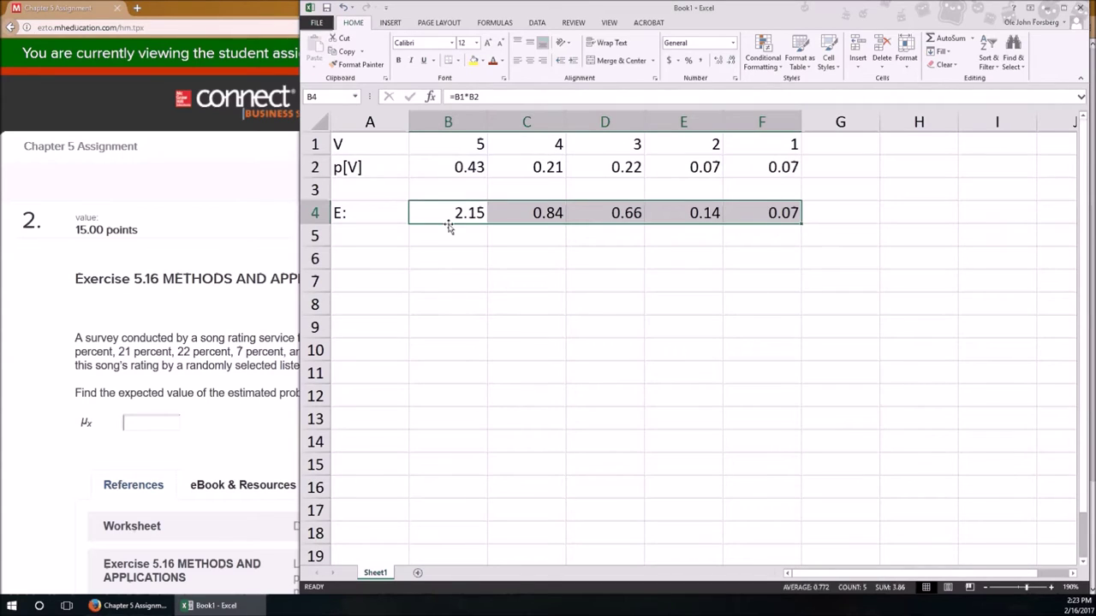
pyautogui.click(435, 213)
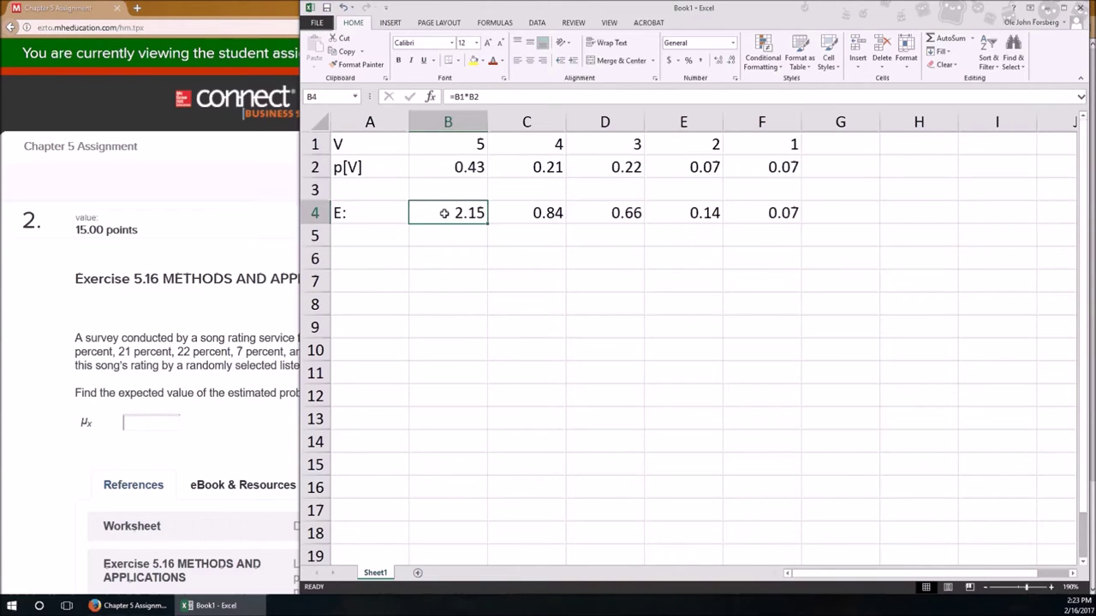
# Label cell A6 with E[V] =
pyautogui.click(446, 258)
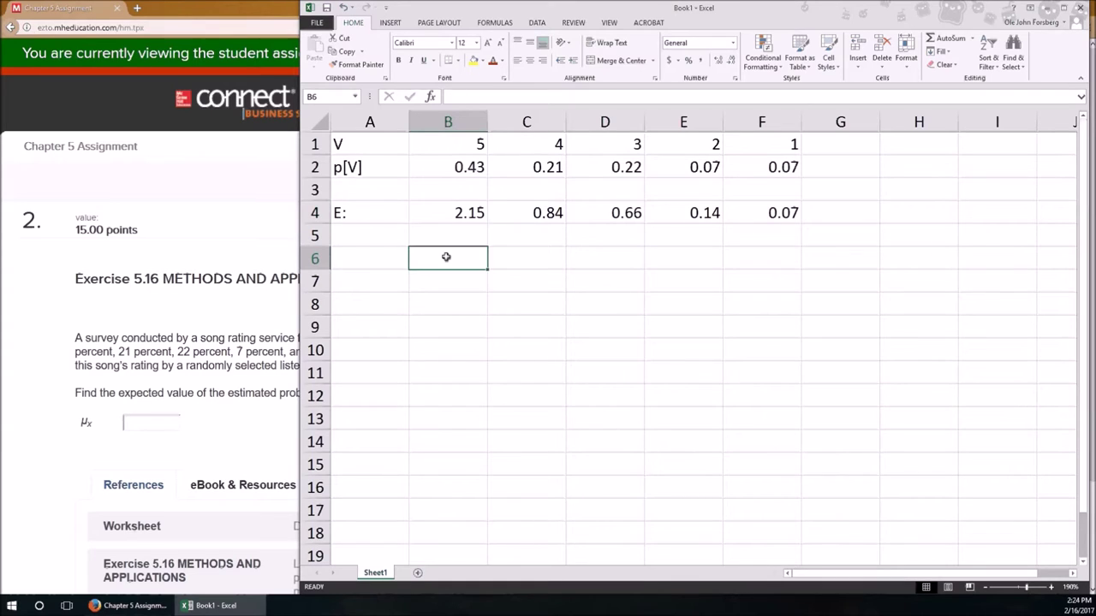
pyautogui.press('Left')
pyautogui.write('E')
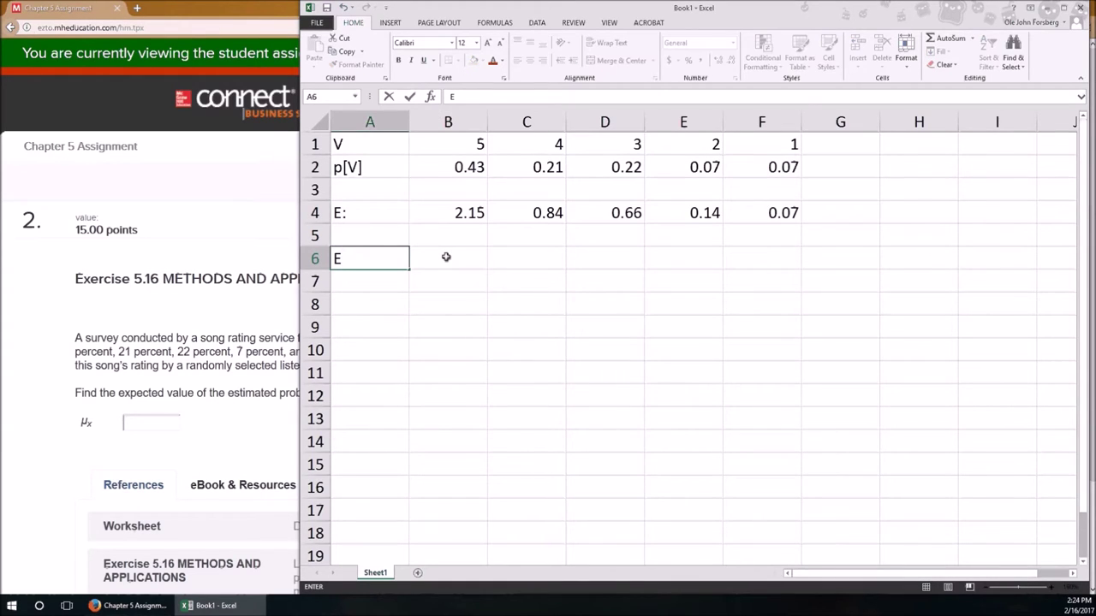
pyautogui.write('[V] =')
# Enter the formula =SUM(B4:F4) in B6 to total the rating-probability products
pyautogui.click(446, 257)
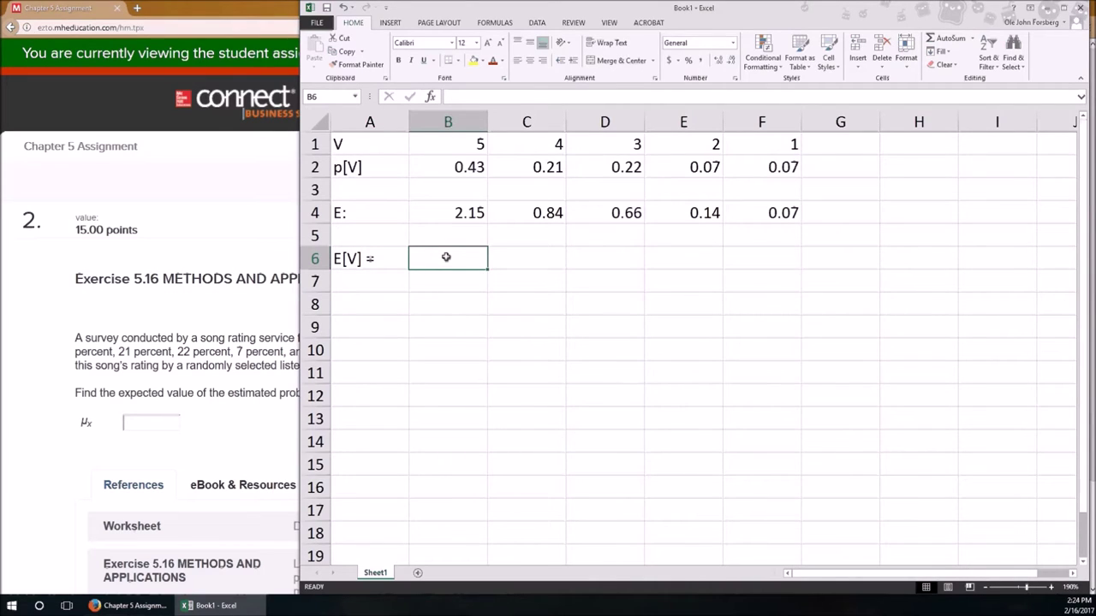
pyautogui.write('=SUM(')
pyautogui.click(450, 211)
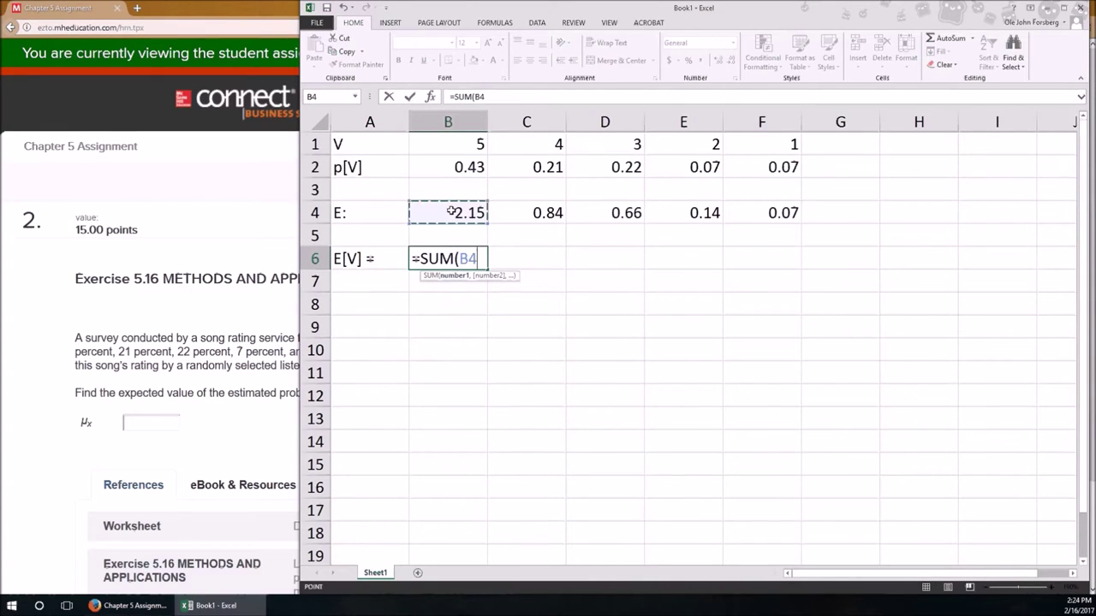
pyautogui.moveTo(449, 211); pyautogui.dragTo(731, 209)
pyautogui.write(')')
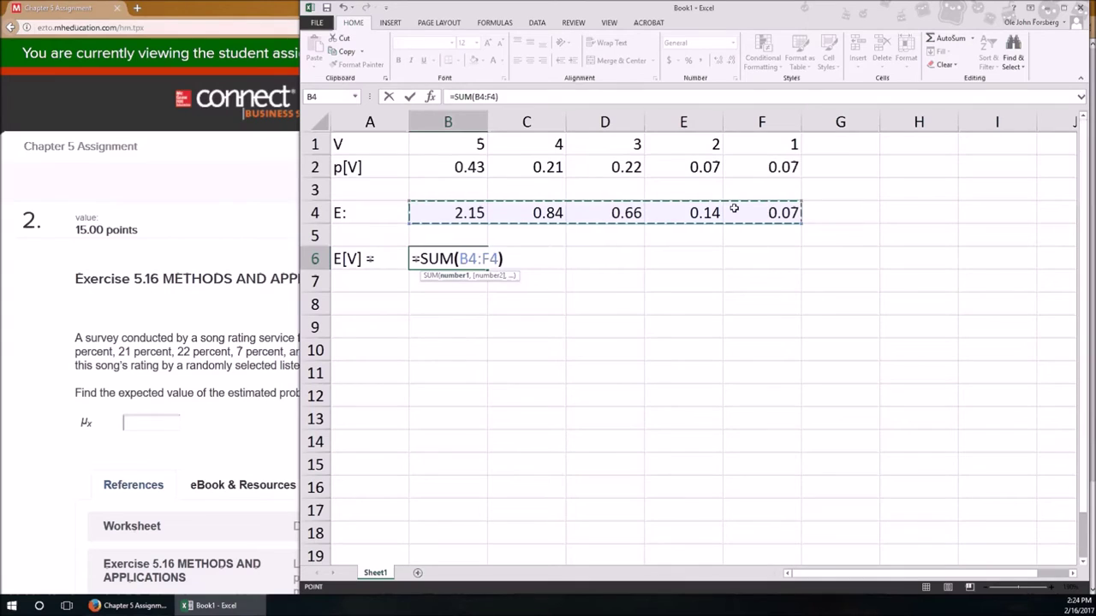
pyautogui.press('Return')
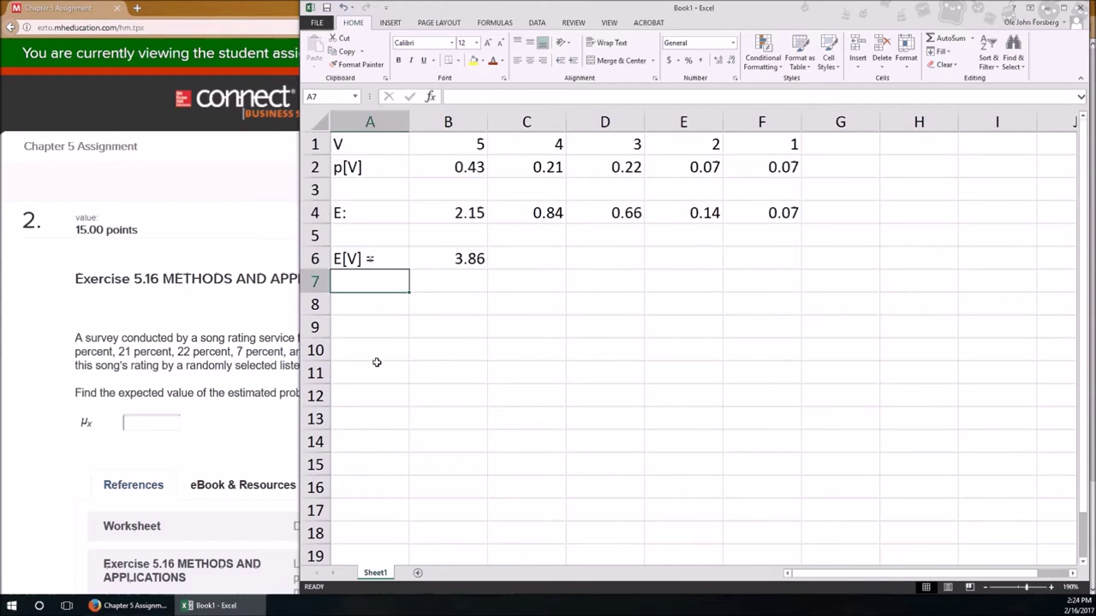
# Switch to the browser assignment and answer 3.86 for μx, and check the formula in B6 back in Excel
pyautogui.click(159, 437)
pyautogui.click(150, 422)
pyautogui.write('3.86')
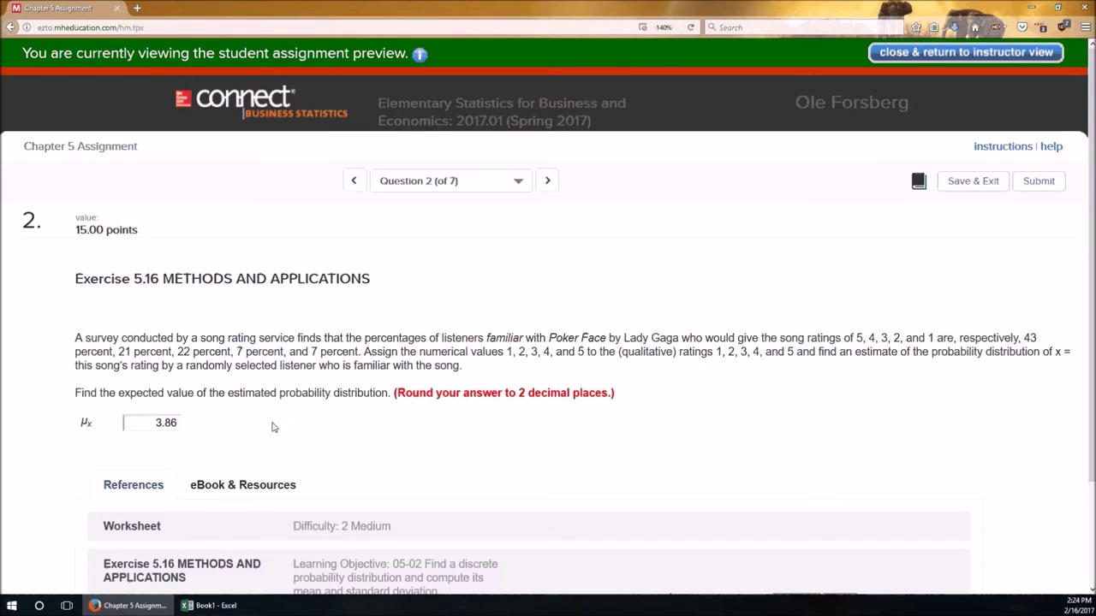
pyautogui.hotkey('alt', 'Tab')
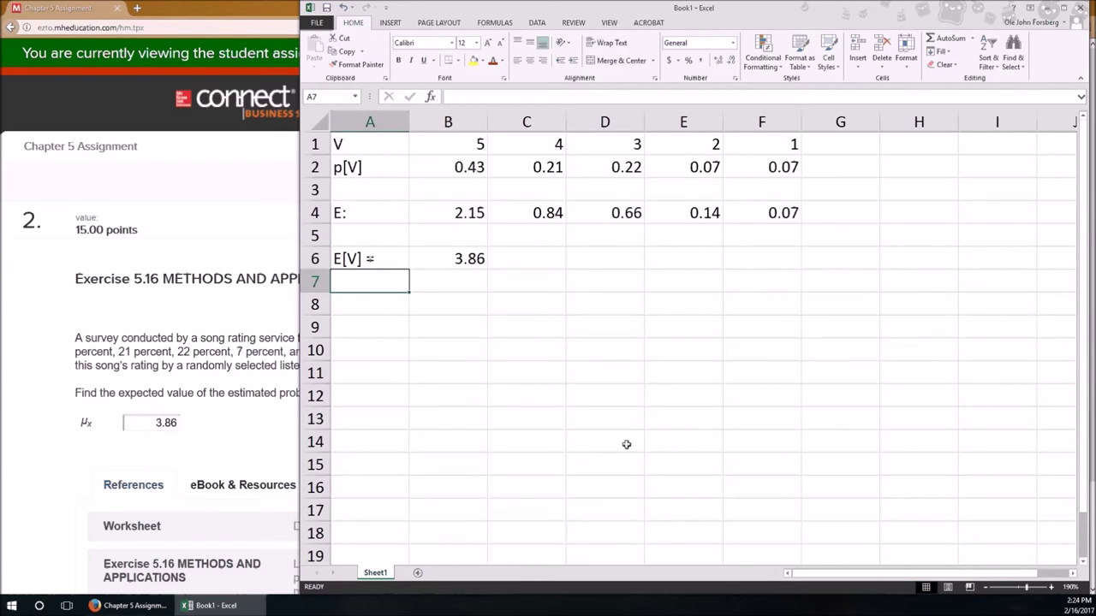
pyautogui.click(471, 262)
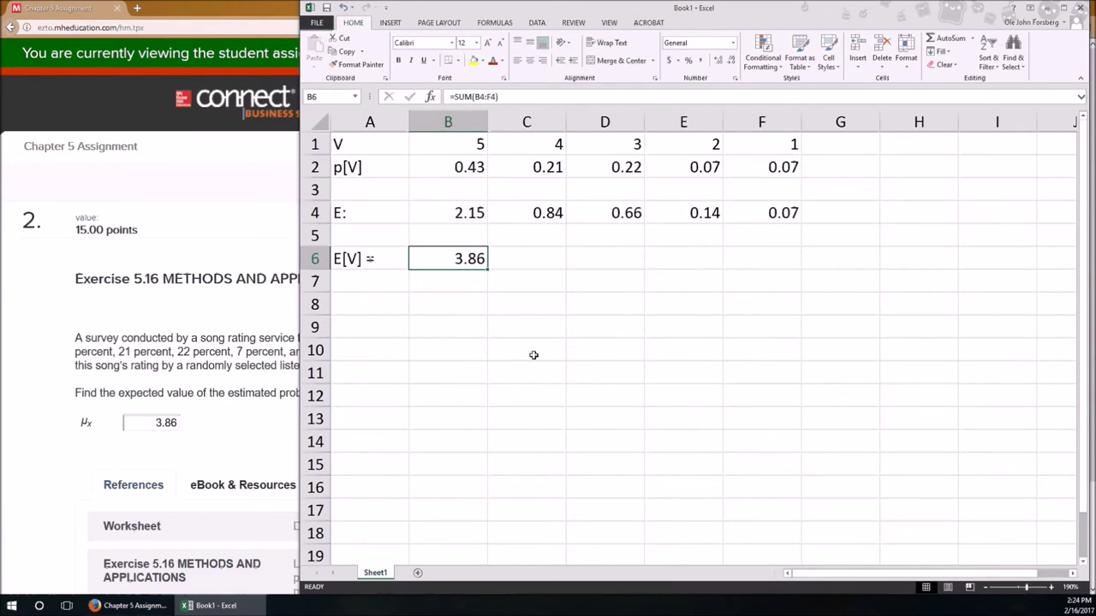
# Switch to the browser assignment, open Question 4 (of 7), and bring its binomial table and answer fields into view
pyautogui.click(218, 325)
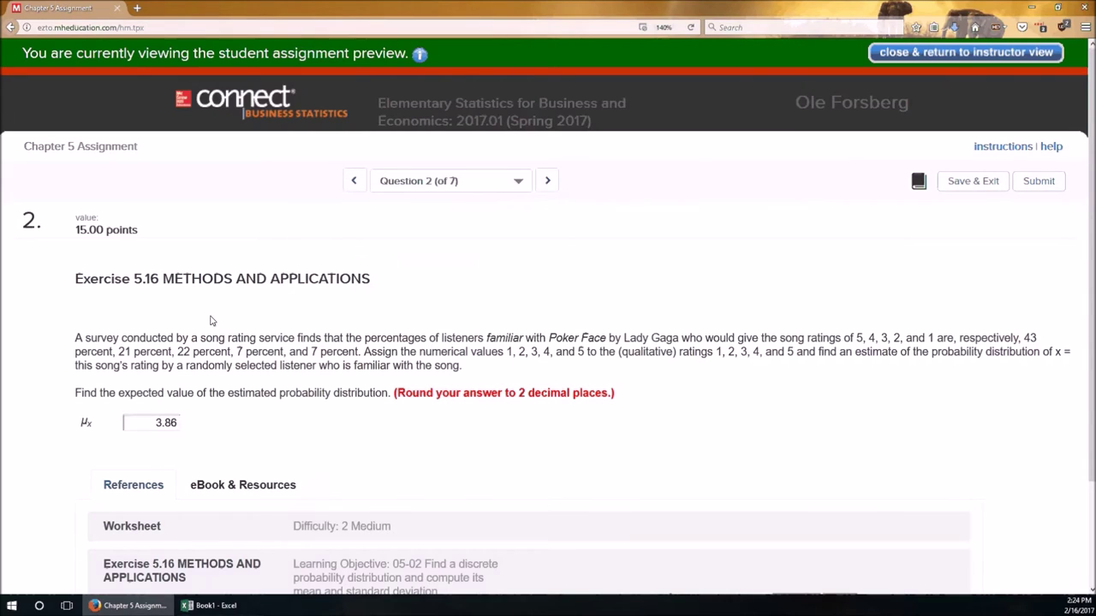
pyautogui.click(517, 182)
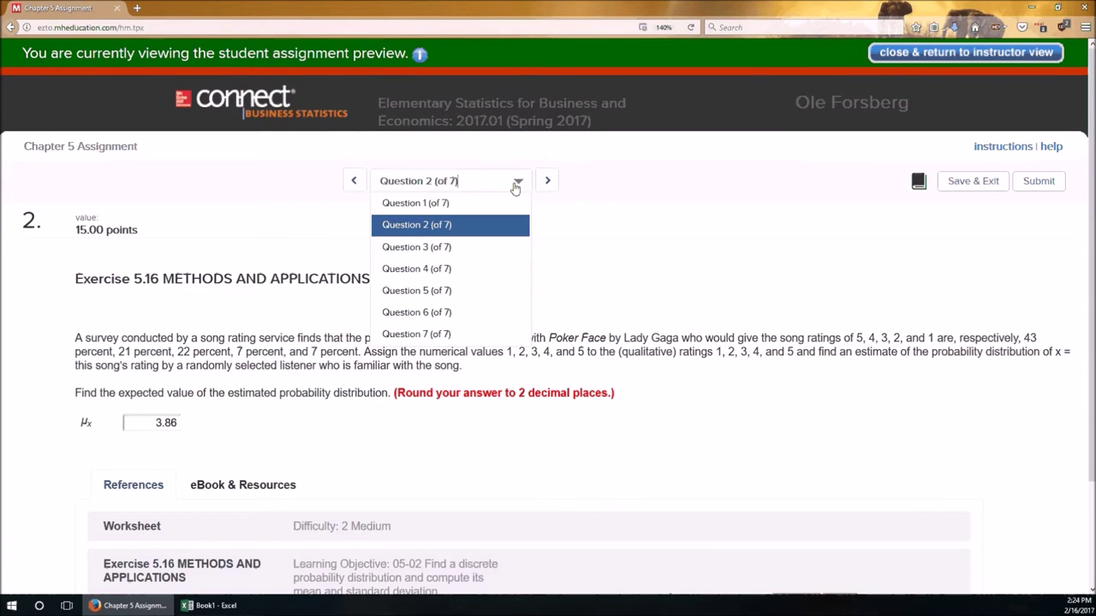
pyautogui.click(417, 269)
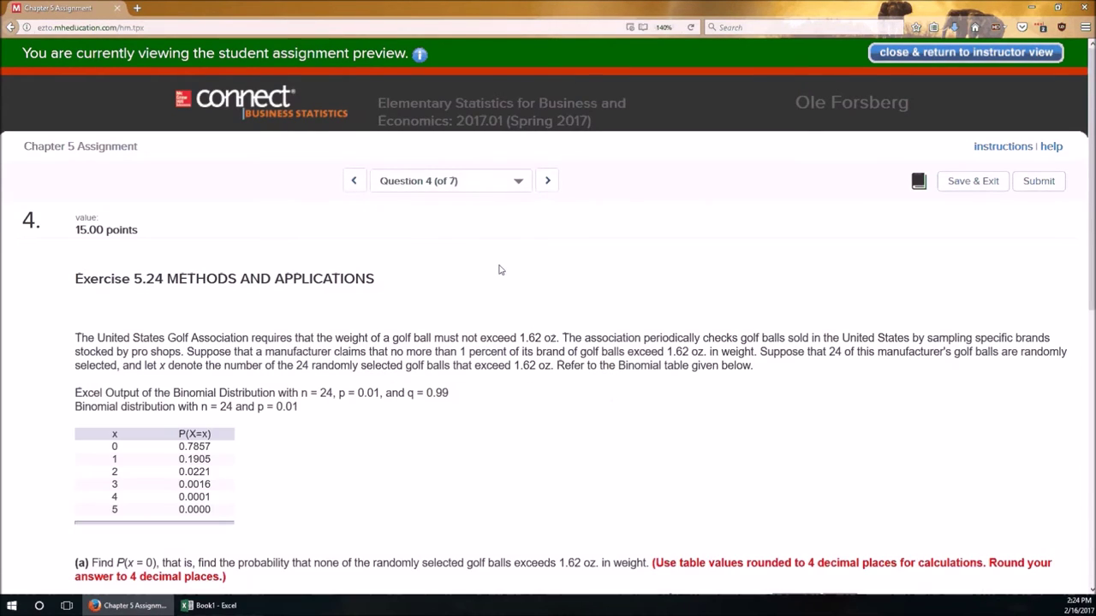
pyautogui.scroll(-5, 501, 269)
pyautogui.scroll(1, 299, 251)
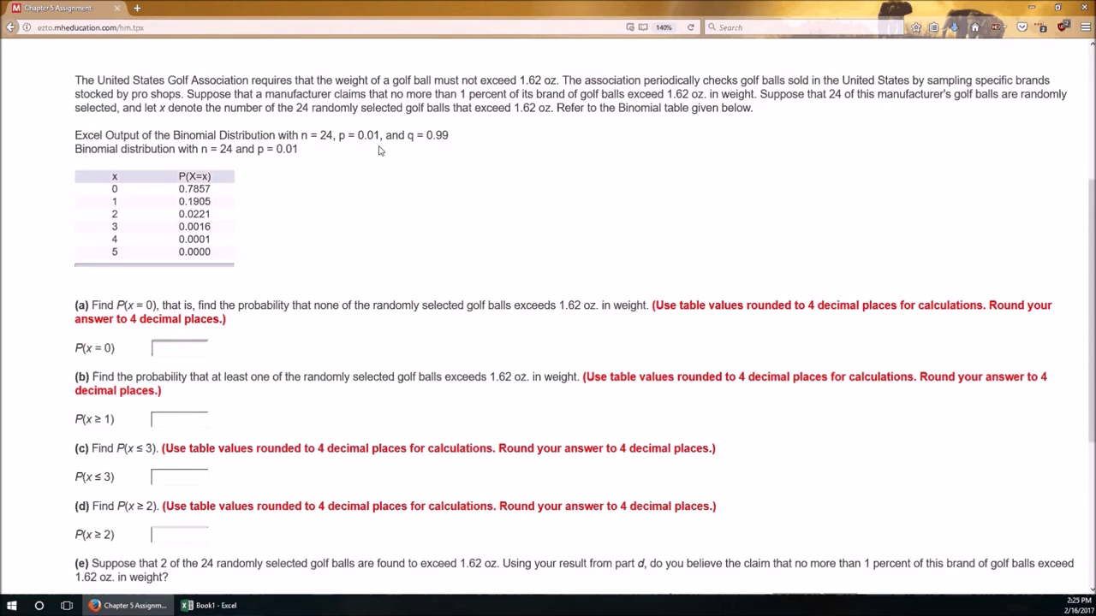
# Switch to Excel and enter the column headings x in A9 and p(X=x) in B9
pyautogui.click(210, 605)
pyautogui.click(392, 327)
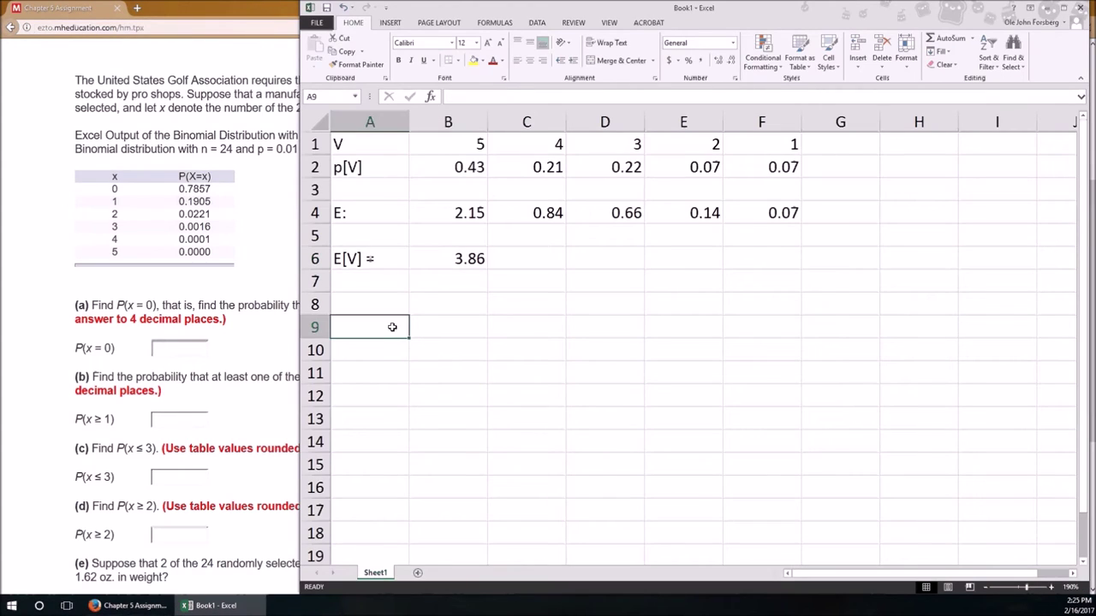
pyautogui.write('x')
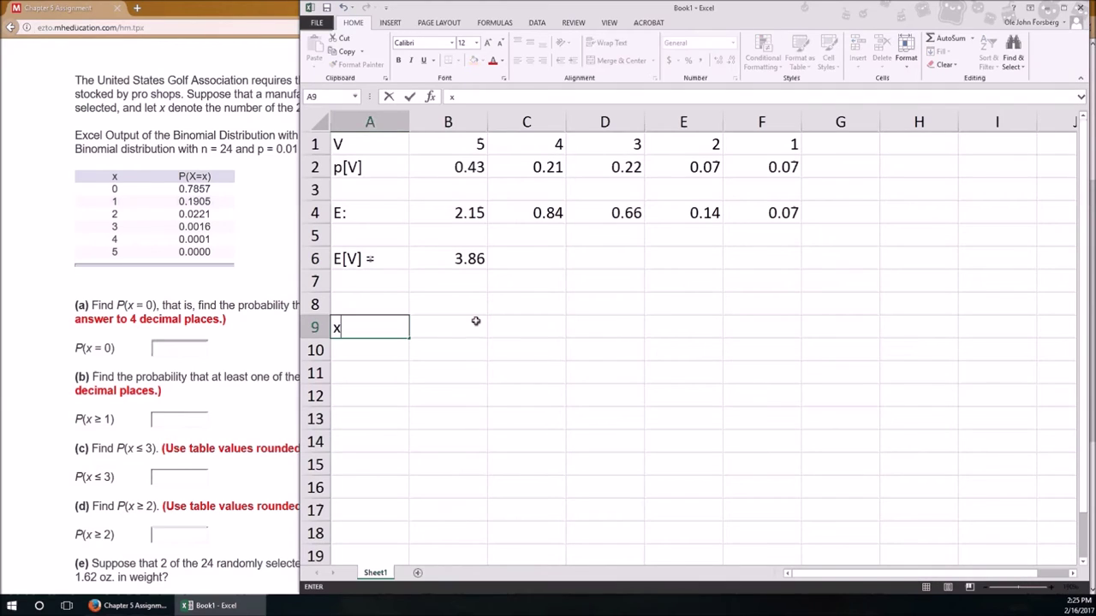
pyautogui.press('Tab')
pyautogui.write('p(')
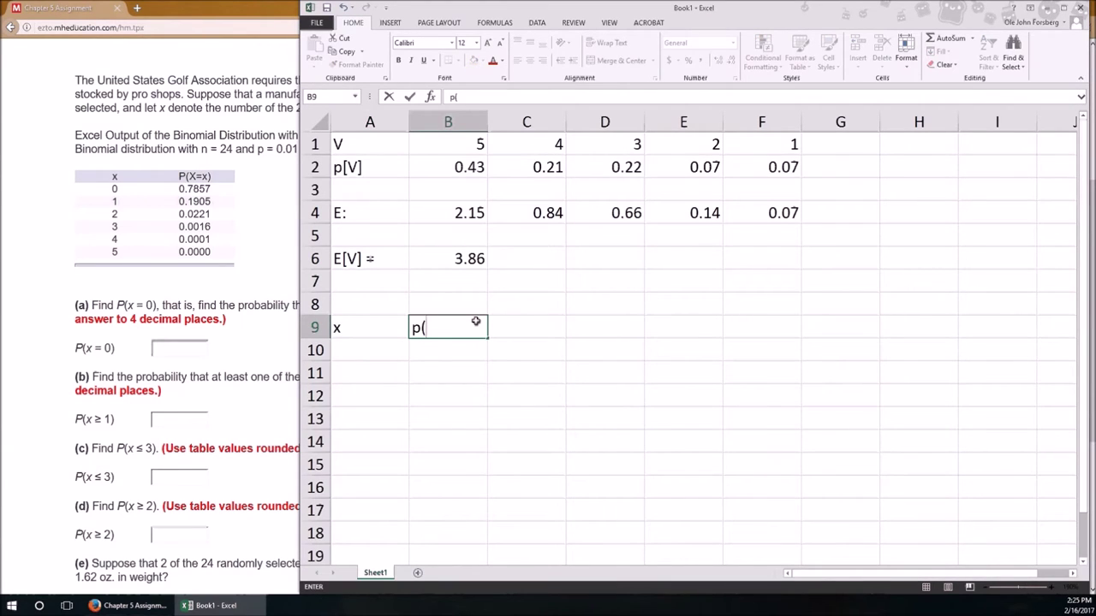
pyautogui.write('X=x)')
pyautogui.press('Return')
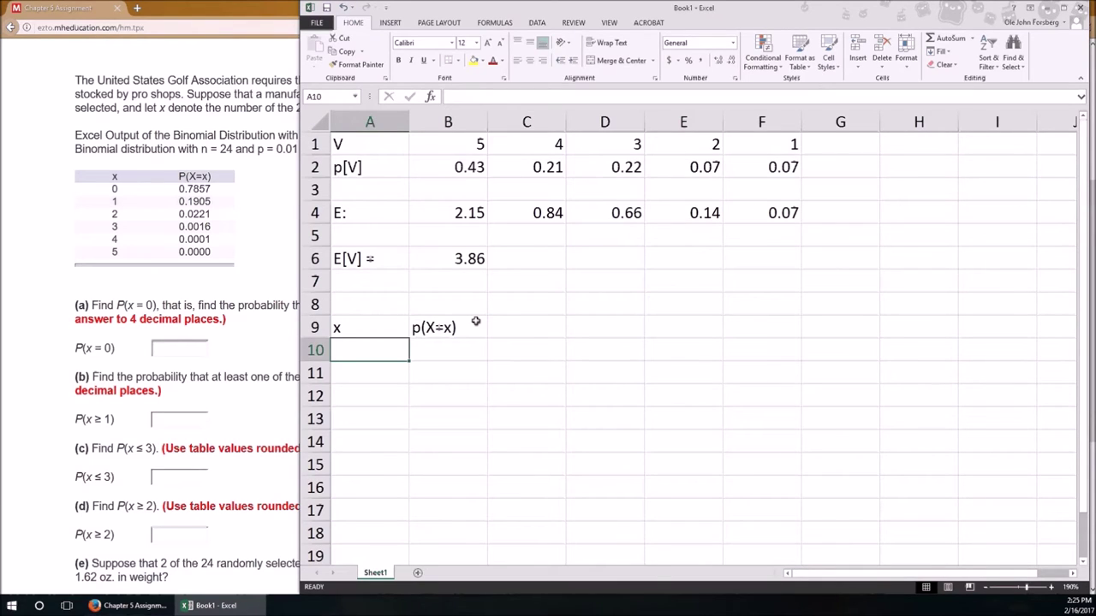
# Enter the x values 0, 1, 2, 3, 4 and 5 in cells A10 to A15
pyautogui.write('0')
pyautogui.press('Return')
pyautogui.write('1')
pyautogui.press('Return')
pyautogui.write('2')
pyautogui.press('Return')
pyautogui.write('3')
pyautogui.press('Return')
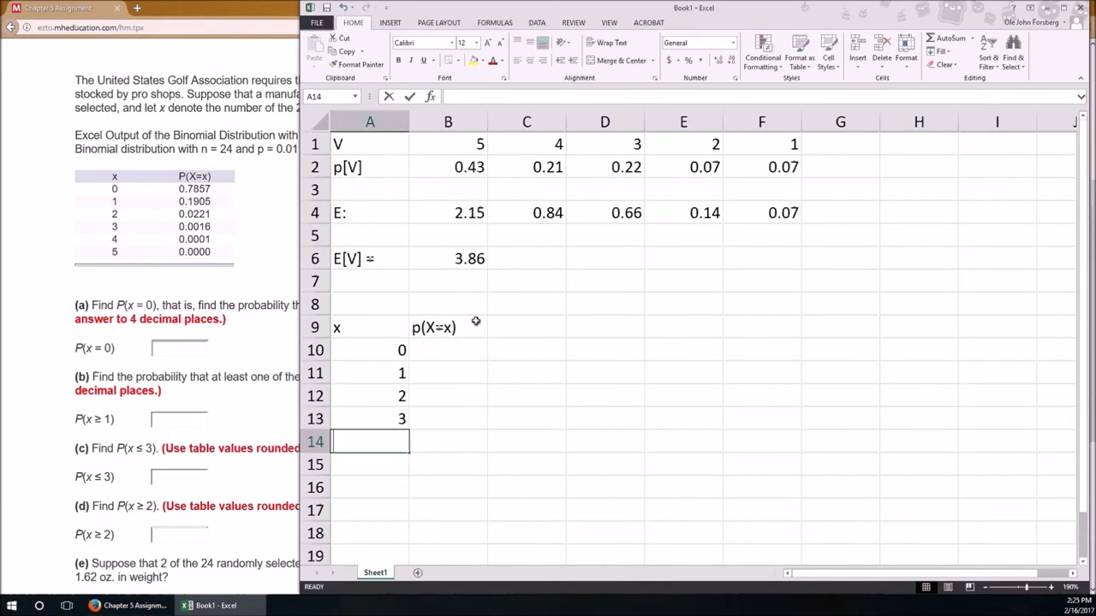
pyautogui.write('4')
pyautogui.press('Return')
pyautogui.write('5')
pyautogui.press('Return')
# Try to enter the formula =BINOM.DIST(A10,24.0.01,FALSE) in B10
pyautogui.press('Up')
pyautogui.press('Up')
pyautogui.press('Up')
pyautogui.press('Right')
pyautogui.press('Up')
pyautogui.press('Up')
pyautogui.press('Up')
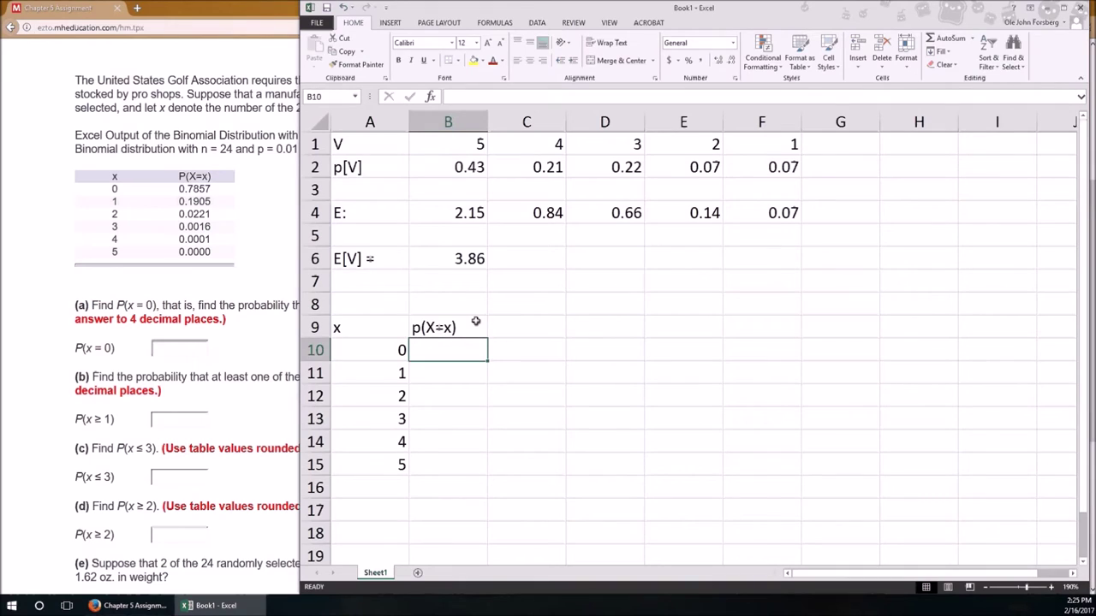
pyautogui.write('=BIN')
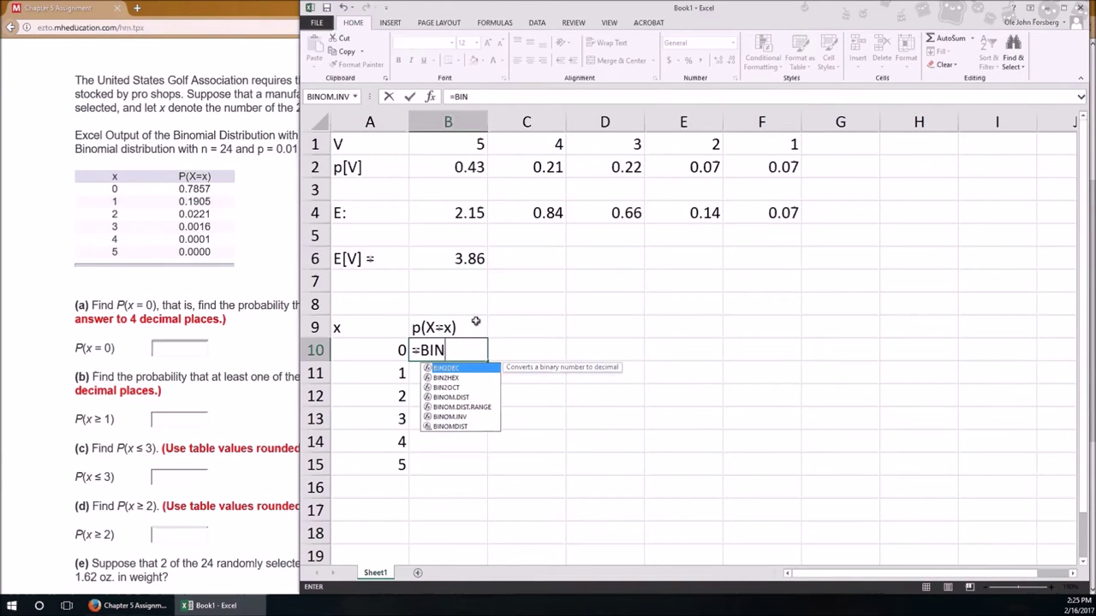
pyautogui.write('OM.')
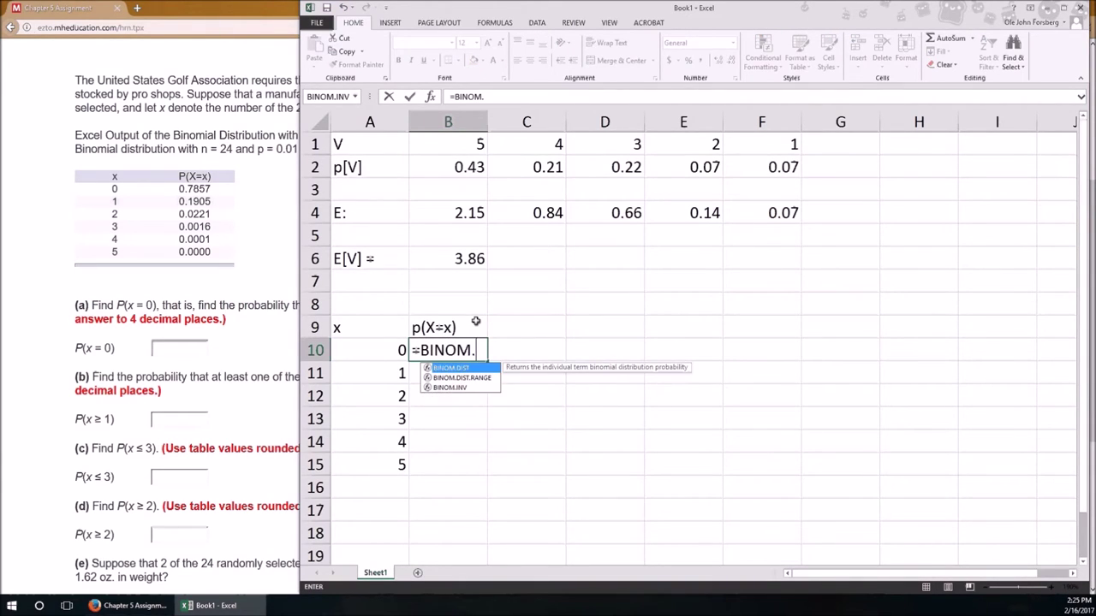
pyautogui.write('DIST(')
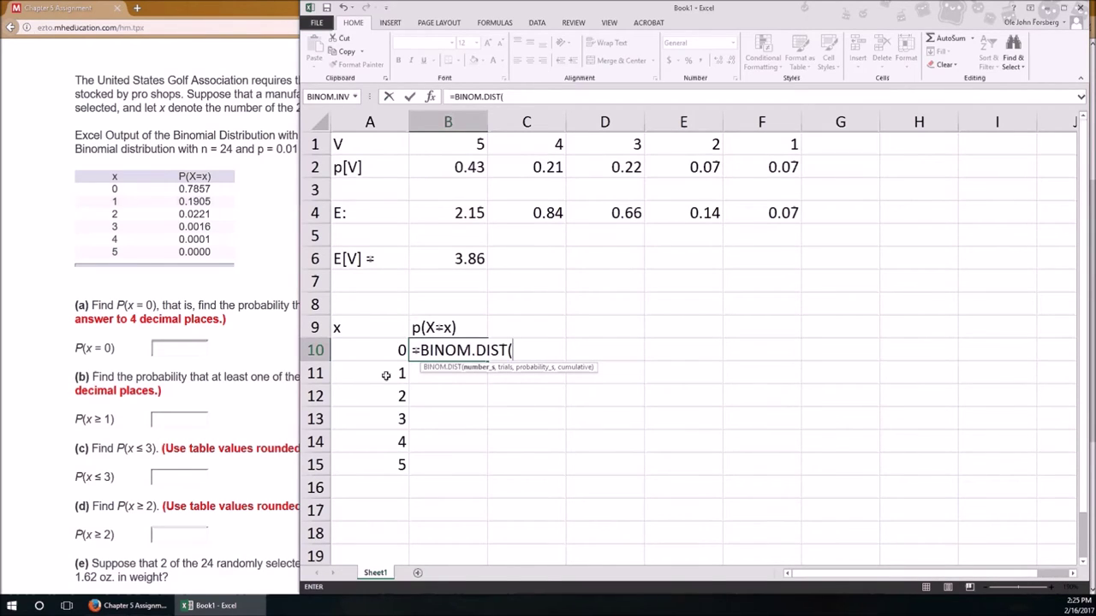
pyautogui.click(375, 350)
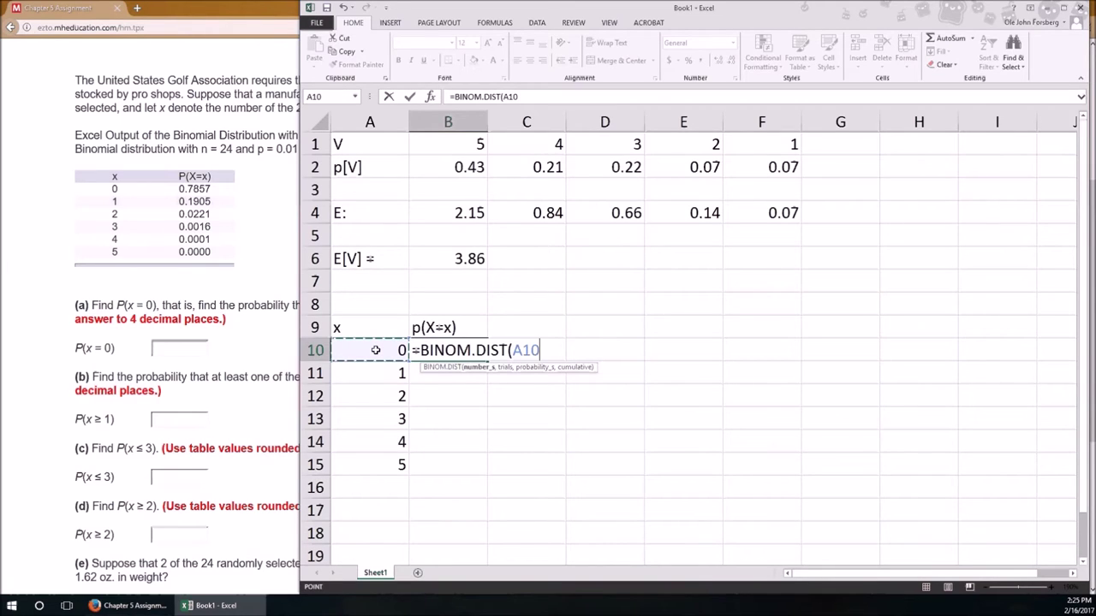
pyautogui.write(',')
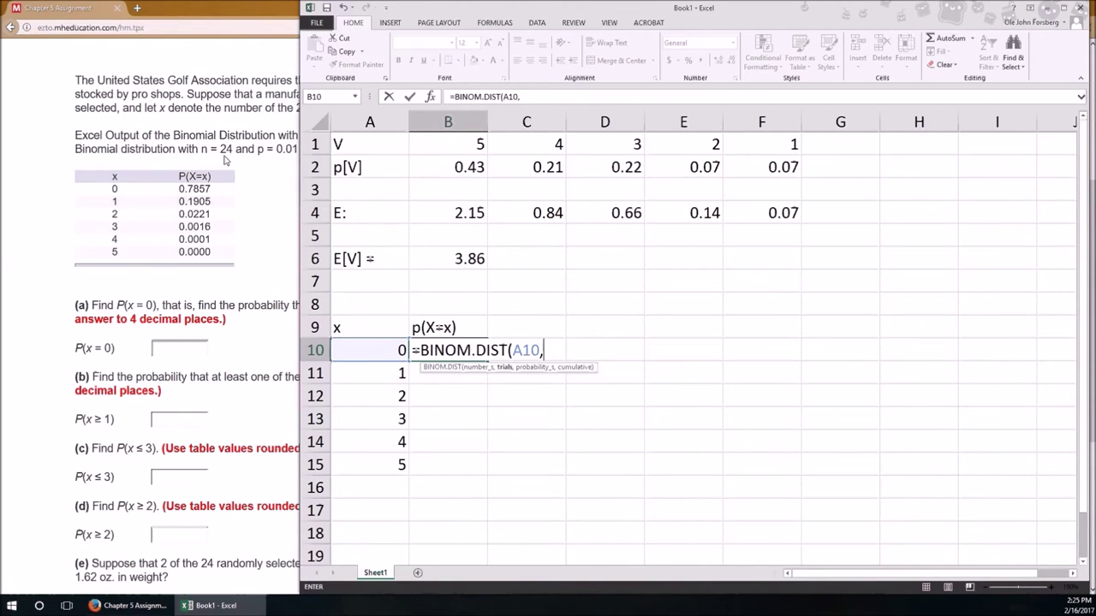
pyautogui.write('24.0.01')
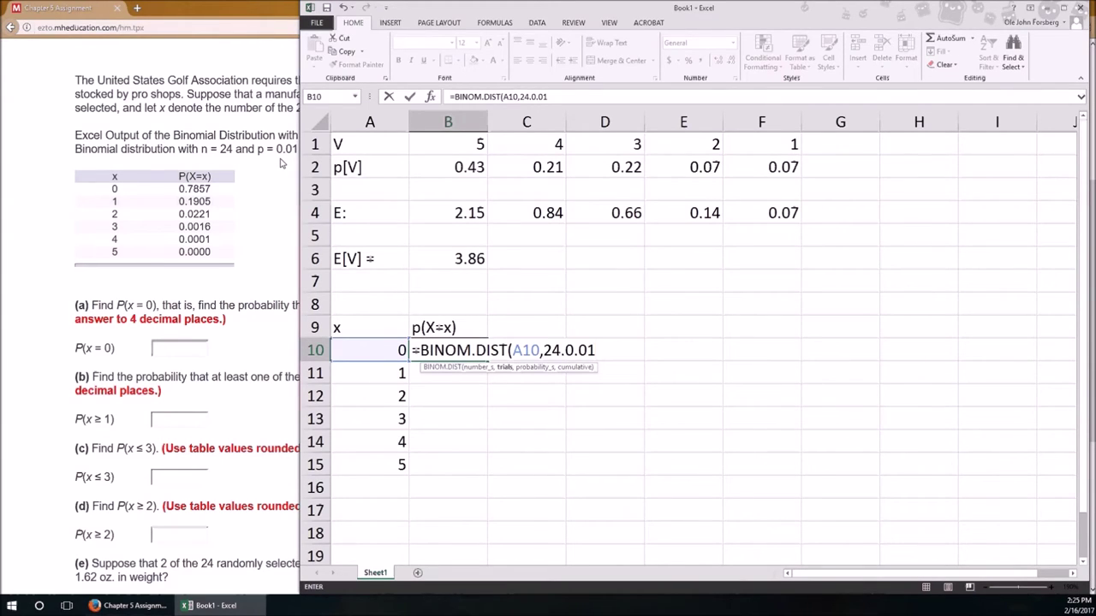
pyautogui.write(',FALSE')
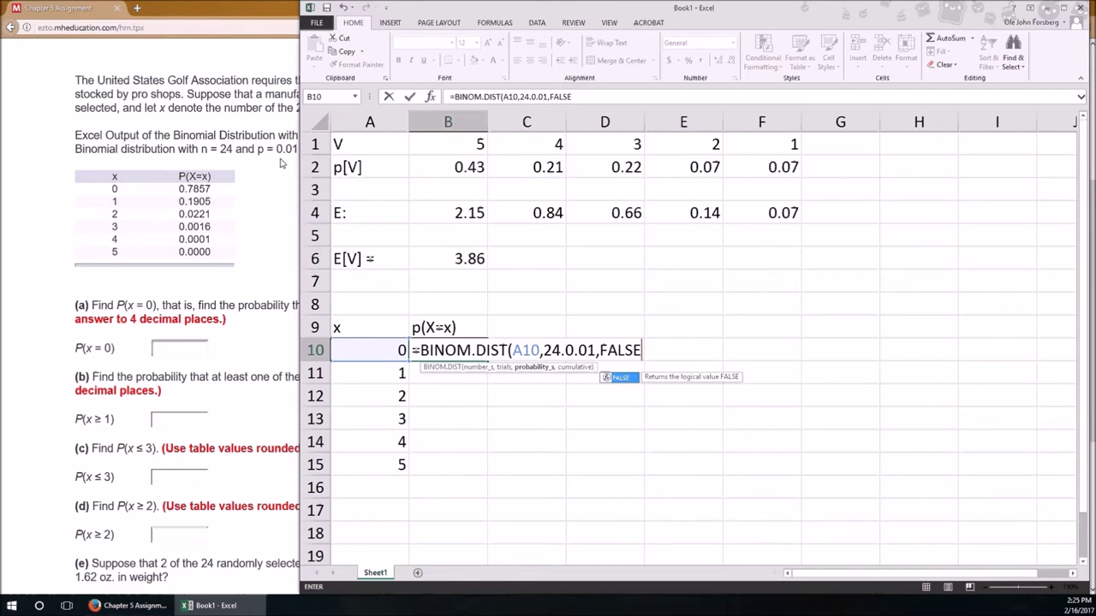
pyautogui.write(')')
pyautogui.press('Return')
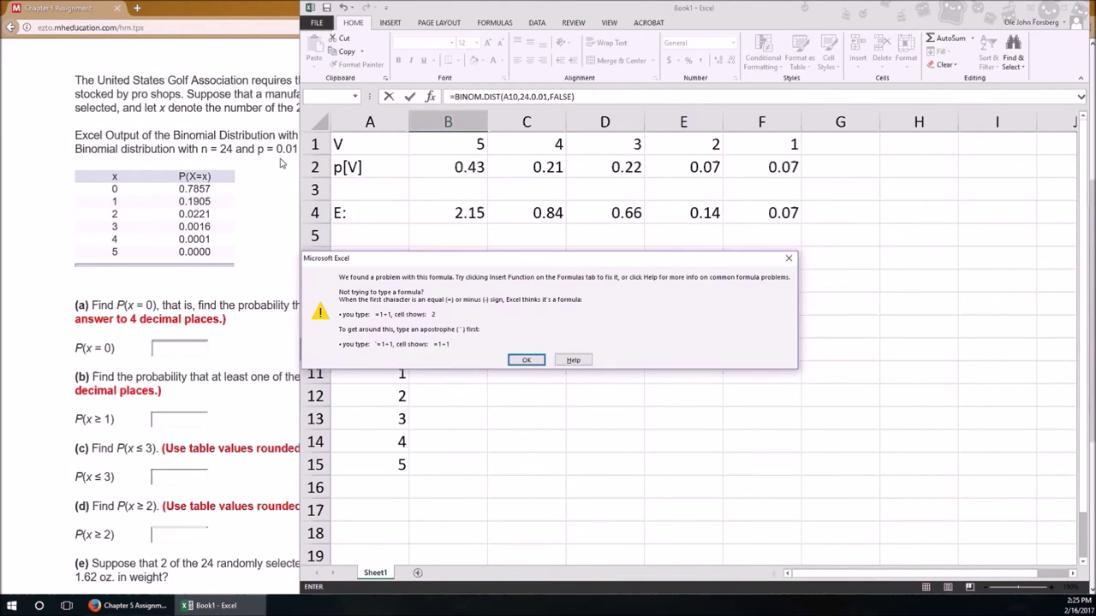
pyautogui.press('Return')
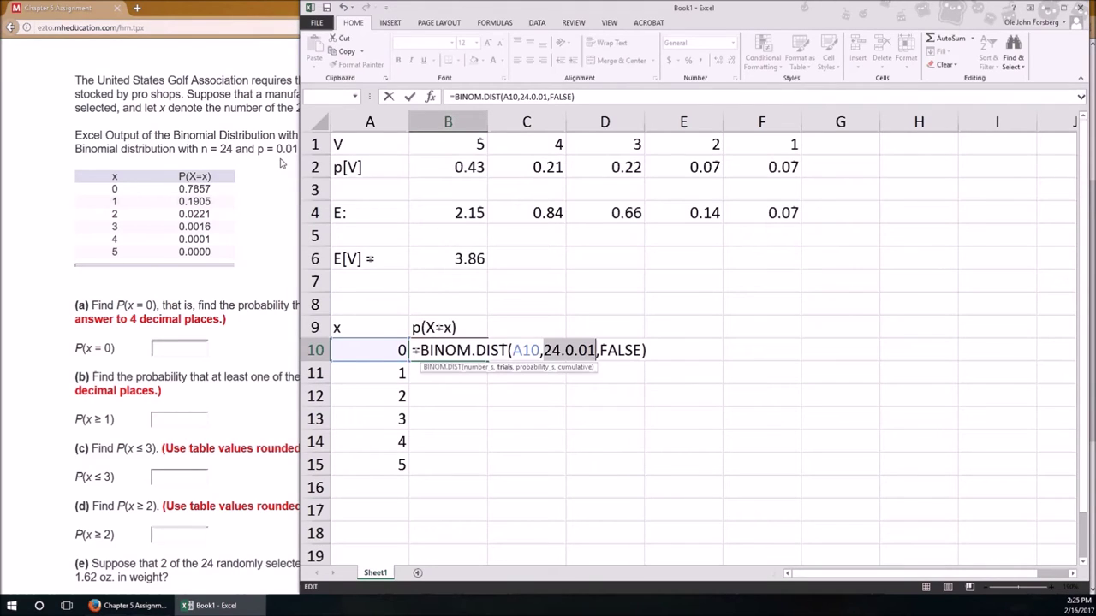
# Correct the B10 formula to =BINOM.DIST(A10,24,0.01,FALSE) by putting a comma between 24 and 0.01
pyautogui.click(563, 351)
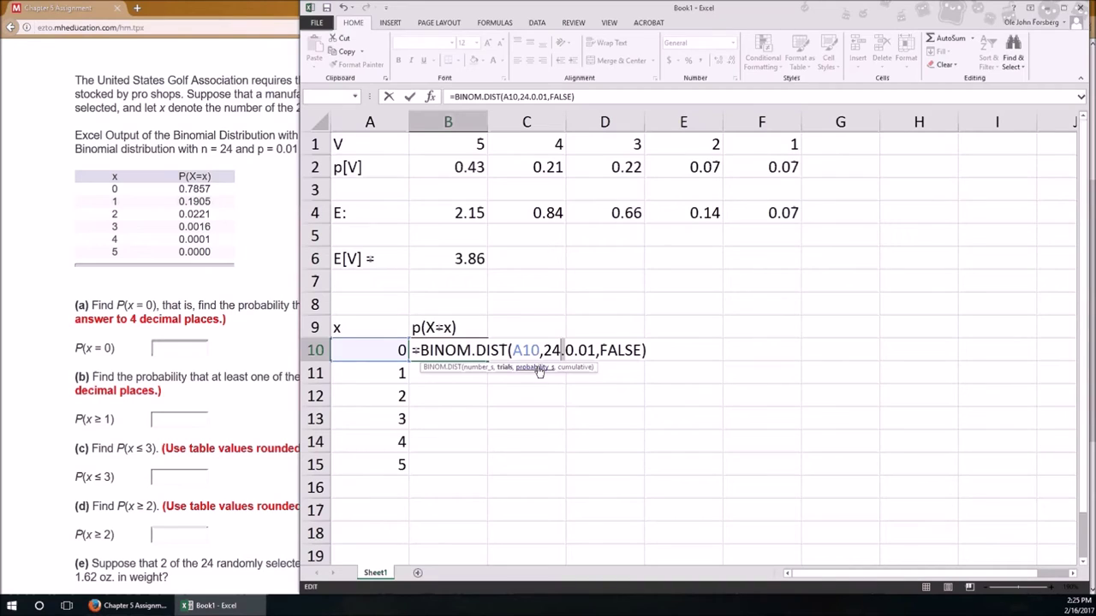
pyautogui.press('Delete')
pyautogui.write(',')
pyautogui.press('Return')
# Copy the binomial formula from B10 down to B15 and display B10:B15 with four decimal places
pyautogui.press('Up')
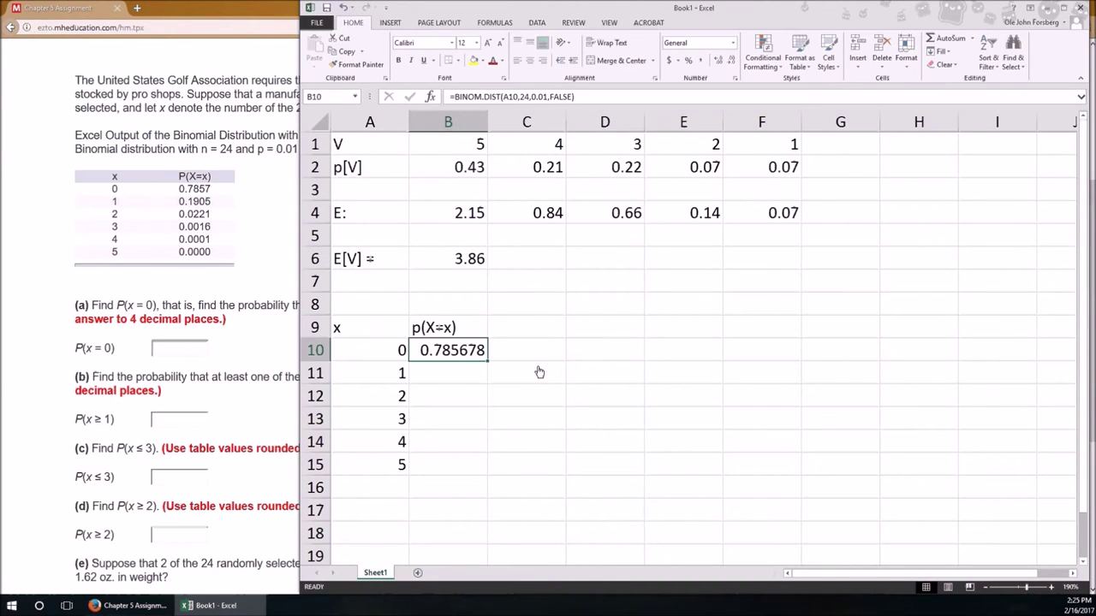
pyautogui.hotkey('ctrl', 'c')
pyautogui.hotkey('shift', 'Down')
pyautogui.hotkey('shift', 'Down')
pyautogui.hotkey('shift', 'Down')
pyautogui.hotkey('shift', 'Down')
pyautogui.hotkey('shift', 'Down')
pyautogui.hotkey('ctrl', 'v')
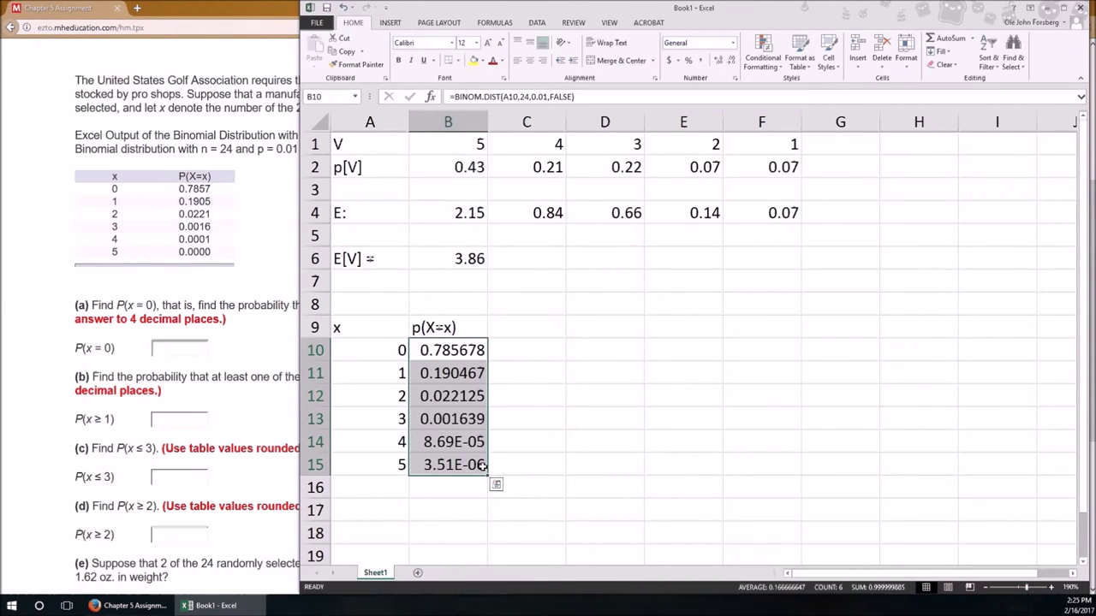
pyautogui.press('Escape')
pyautogui.click(731, 61)
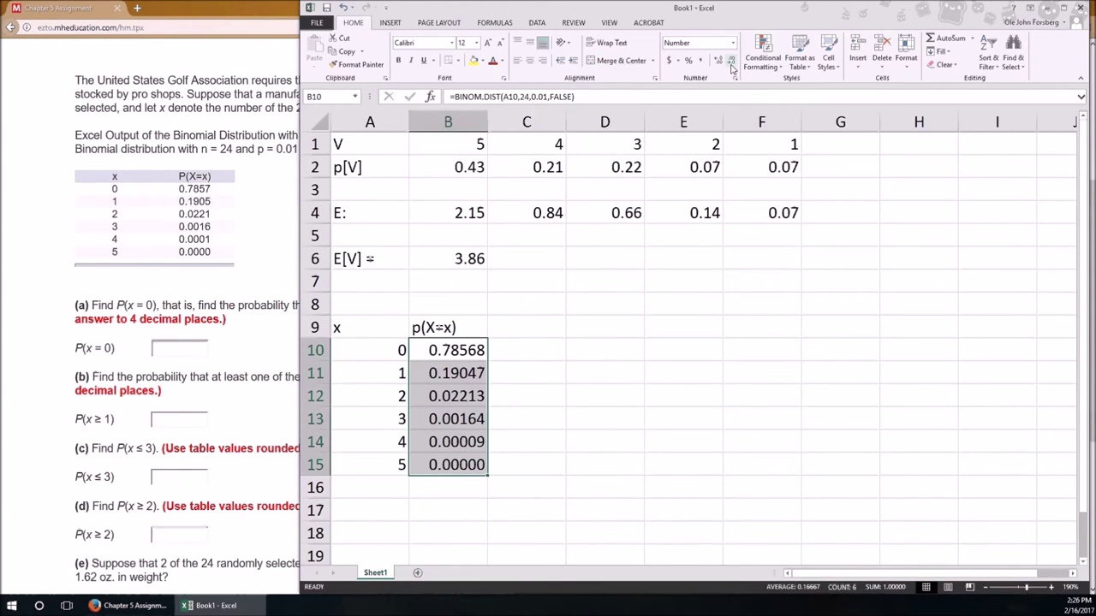
pyautogui.click(731, 62)
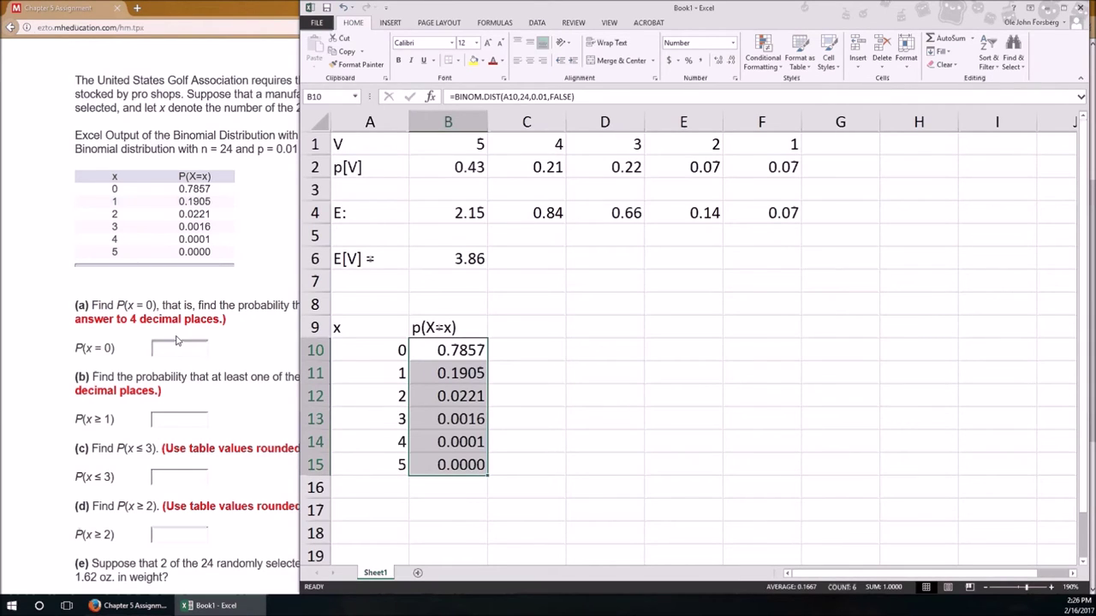
# Switch to the browser assignment and answer 0.7857 for P(x = 0) and 0.2143 for P(x ≥ 1)
pyautogui.click(178, 347)
pyautogui.write('0.7857')
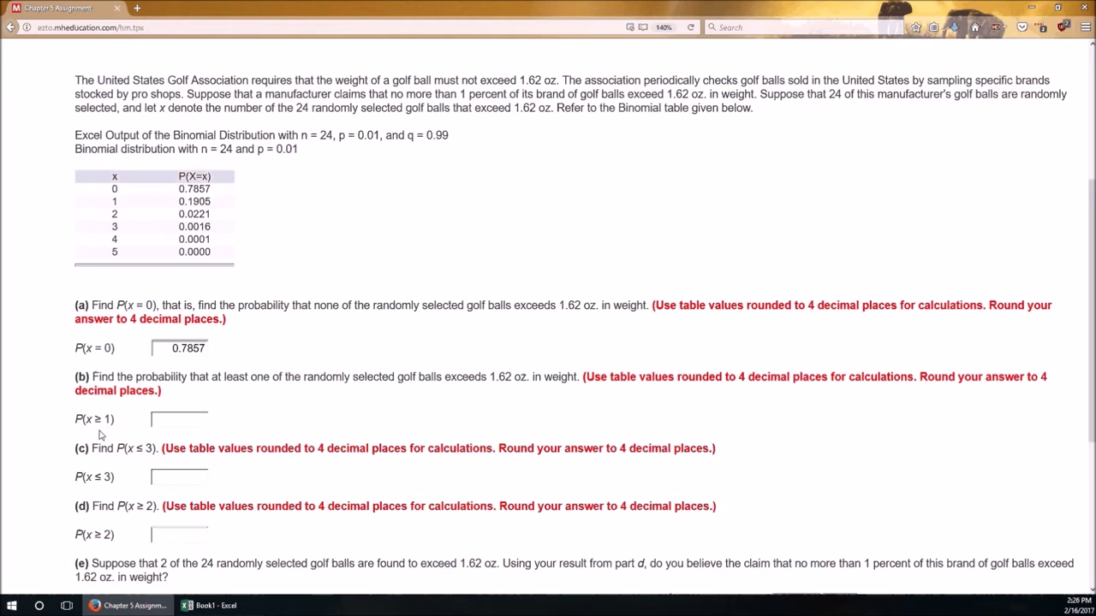
pyautogui.press('Tab')
pyautogui.write('0.2')
pyautogui.write('743')
pyautogui.press('BackSpace')
pyautogui.press('BackSpace')
pyautogui.press('BackSpace')
pyautogui.write('143')
# Check the sum of B10:B13 in the Excel workbook and answer 0.9999 for P(x ≤ 3) in the browser assignment
pyautogui.hotkey('alt', 'Tab')
pyautogui.moveTo(448, 350); pyautogui.dragTo(447, 465)
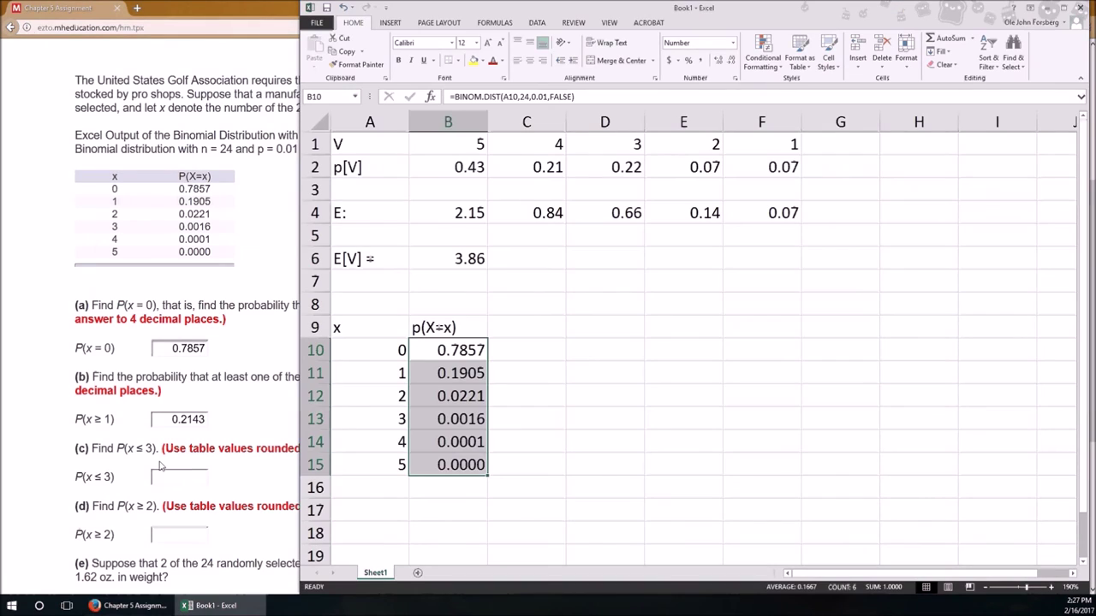
pyautogui.moveTo(448, 350); pyautogui.dragTo(446, 411)
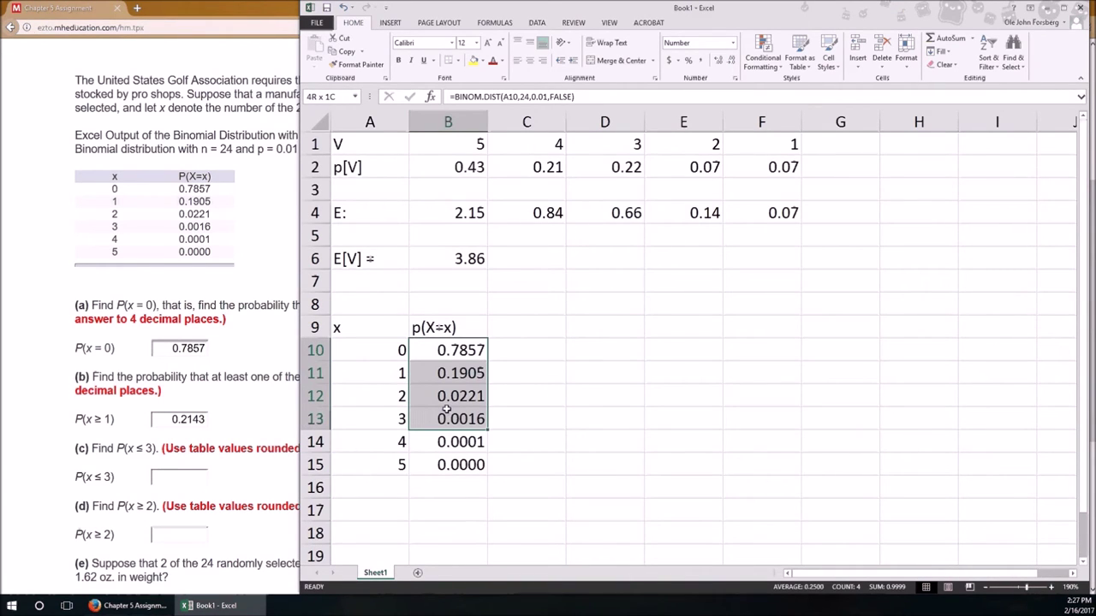
pyautogui.moveTo(446, 411); pyautogui.dragTo(446, 410)
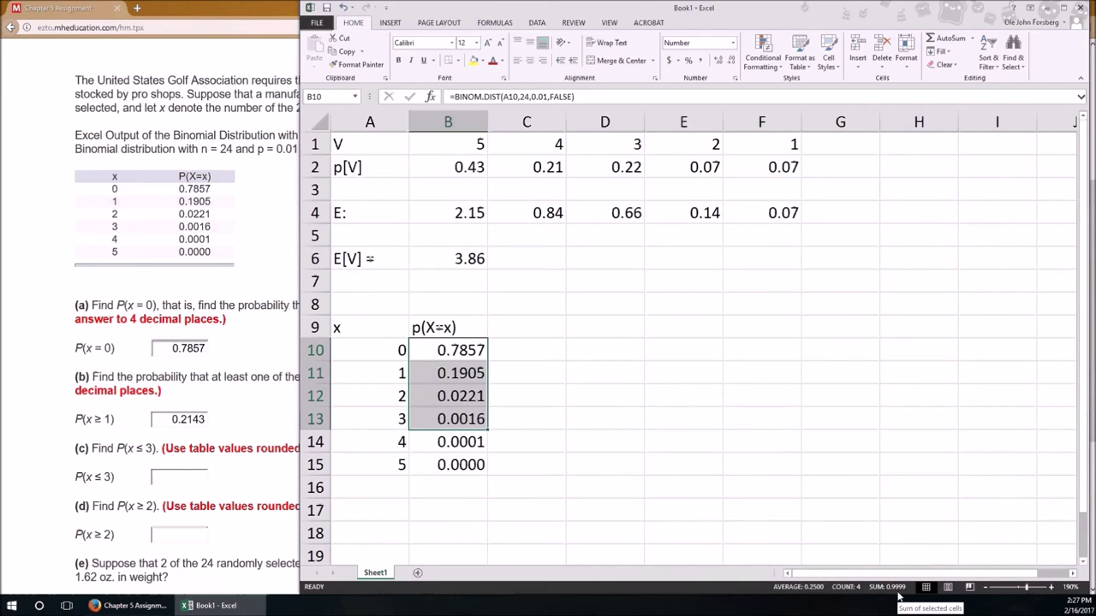
pyautogui.click(175, 475)
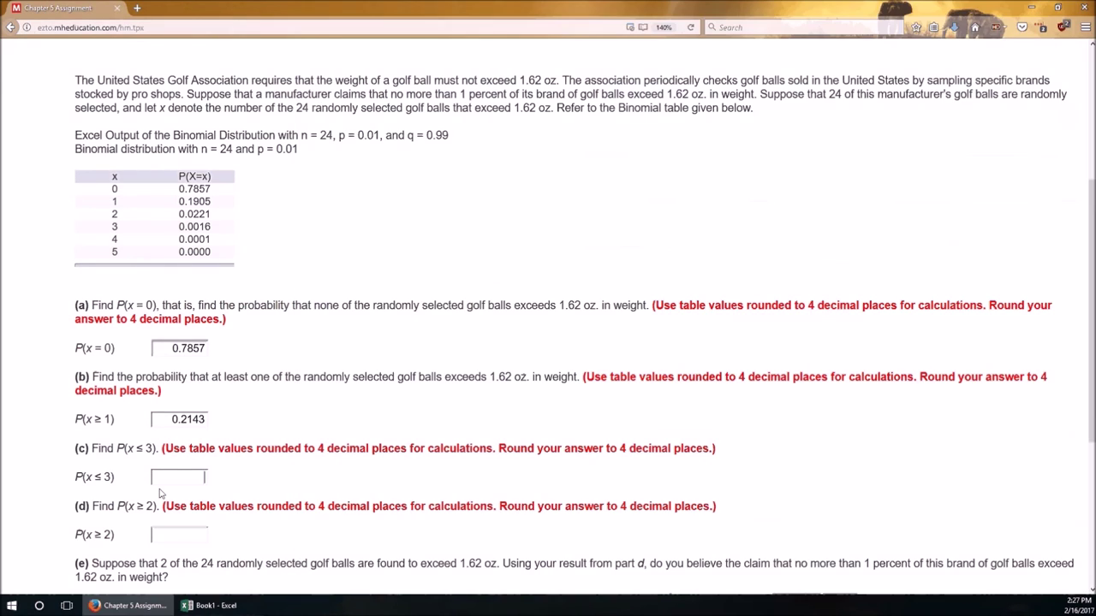
pyautogui.write('0.9999')
pyautogui.press('Tab')
# Calculate =1-0.7857-0.1905 in cell D9 of the Excel workbook and answer 0.0238 for P(x ≥ 2) in the browser assignment
pyautogui.hotkey('alt', 'Tab')
pyautogui.click(616, 330)
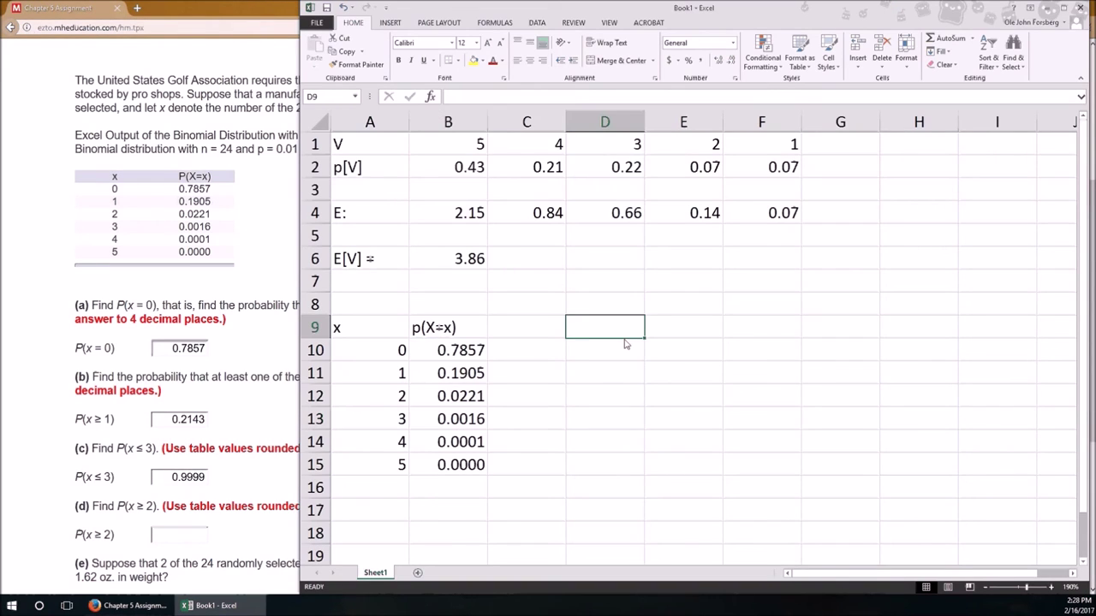
pyautogui.write('=1-')
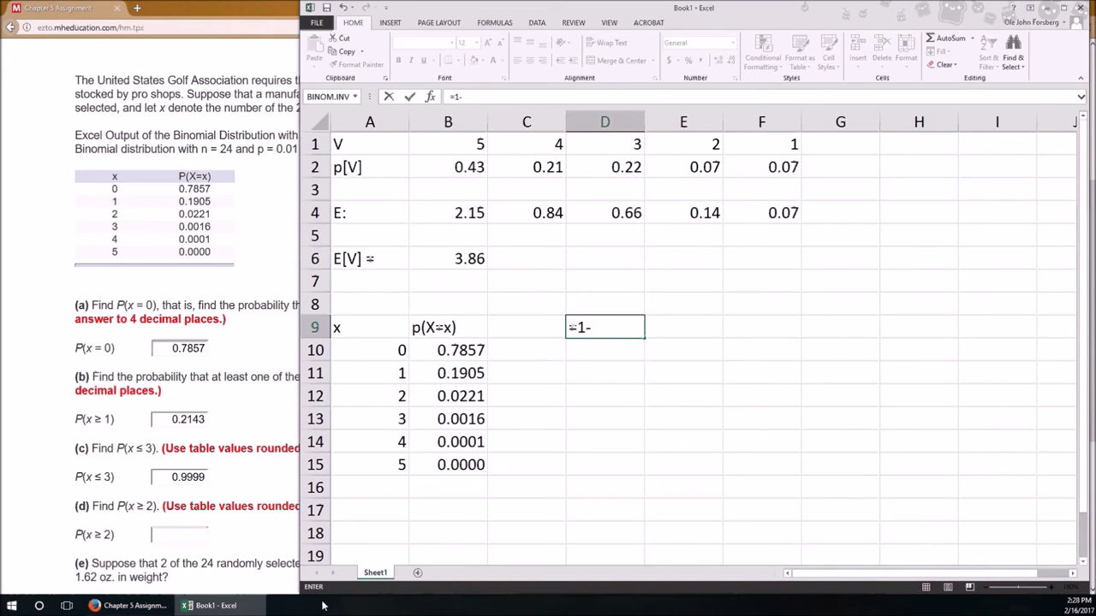
pyautogui.write('0.7857-0')
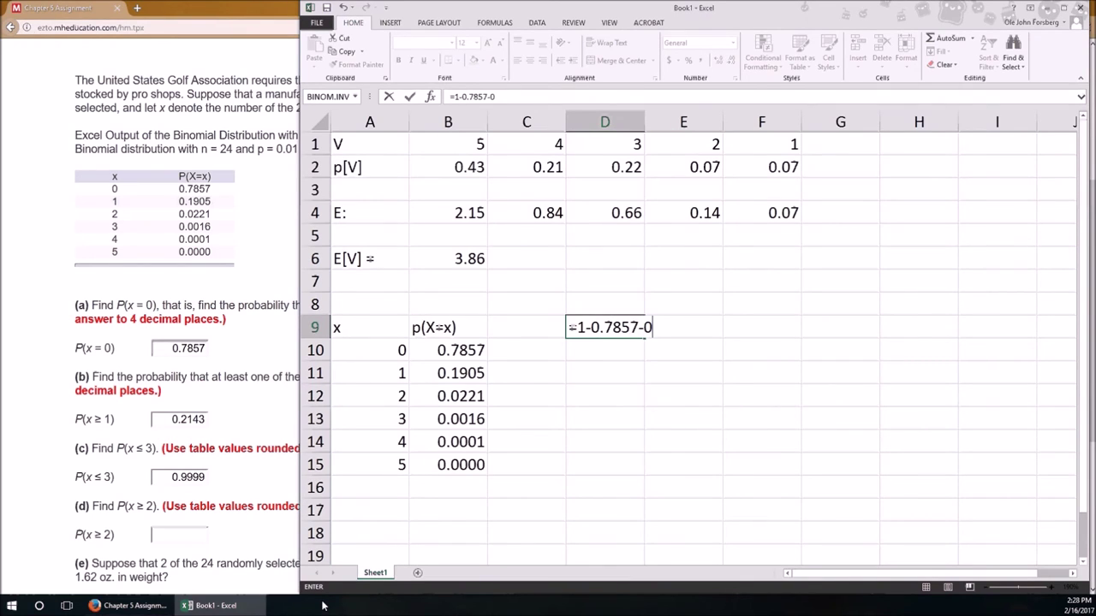
pyautogui.write('.1905')
pyautogui.press('Return')
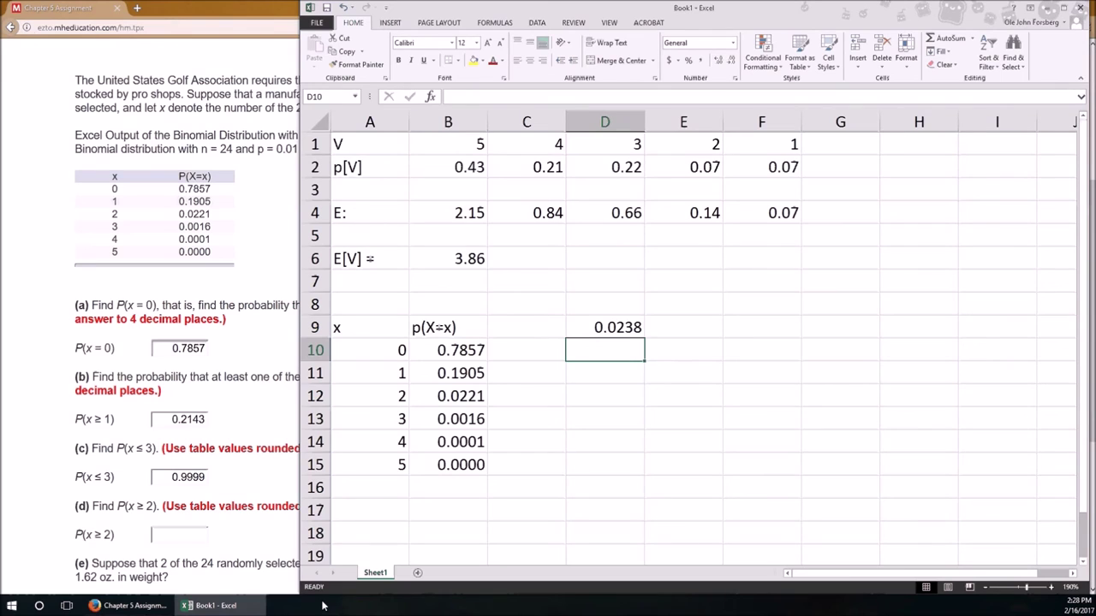
pyautogui.click(128, 606)
pyautogui.write('0.0238')
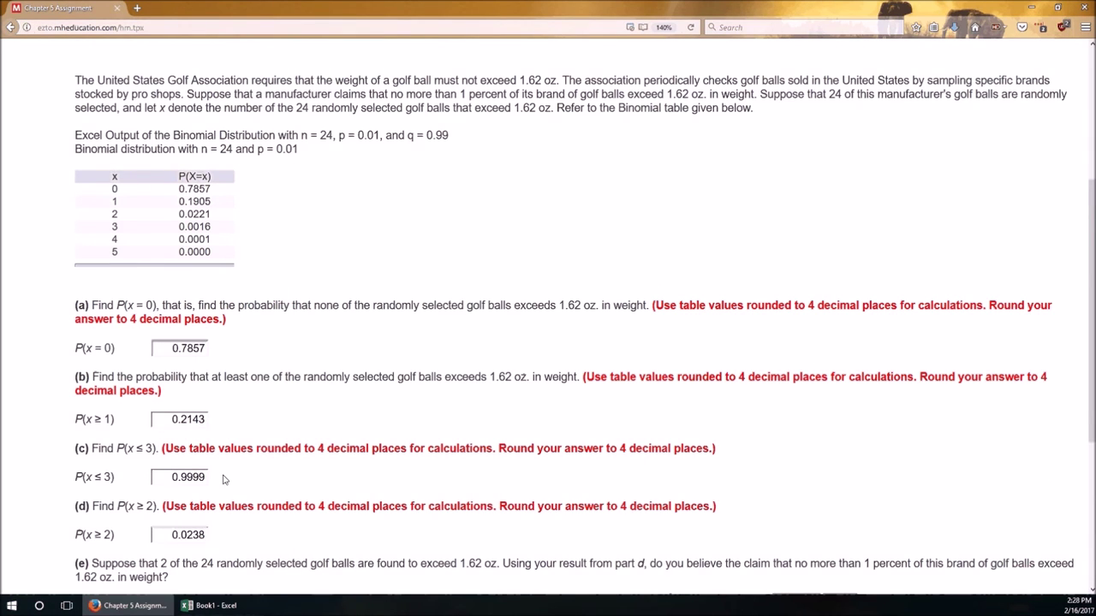
# Answer part (e) about the manufacturer's claim with No, and set the probability of this result to small
pyautogui.scroll(-3, 222, 479)
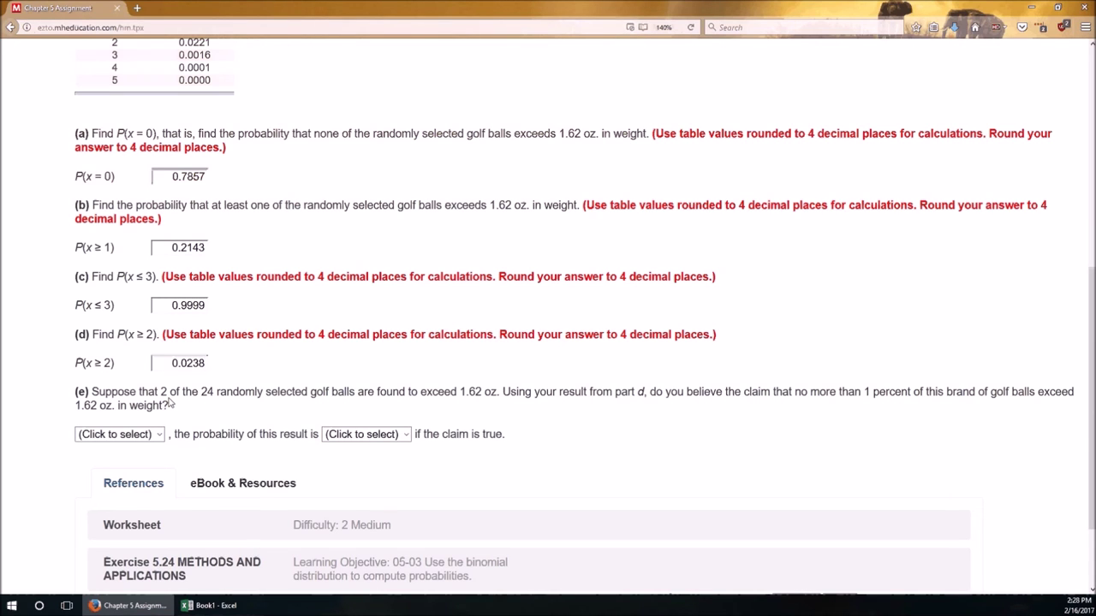
pyautogui.scroll(3, 362, 183)
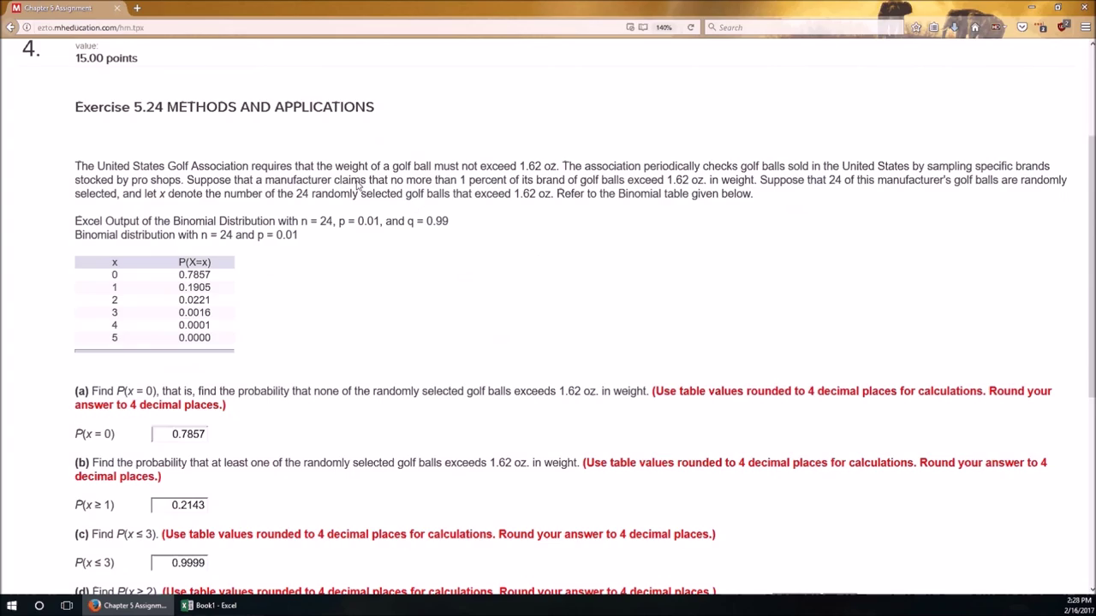
pyautogui.scroll(-4, 531, 343)
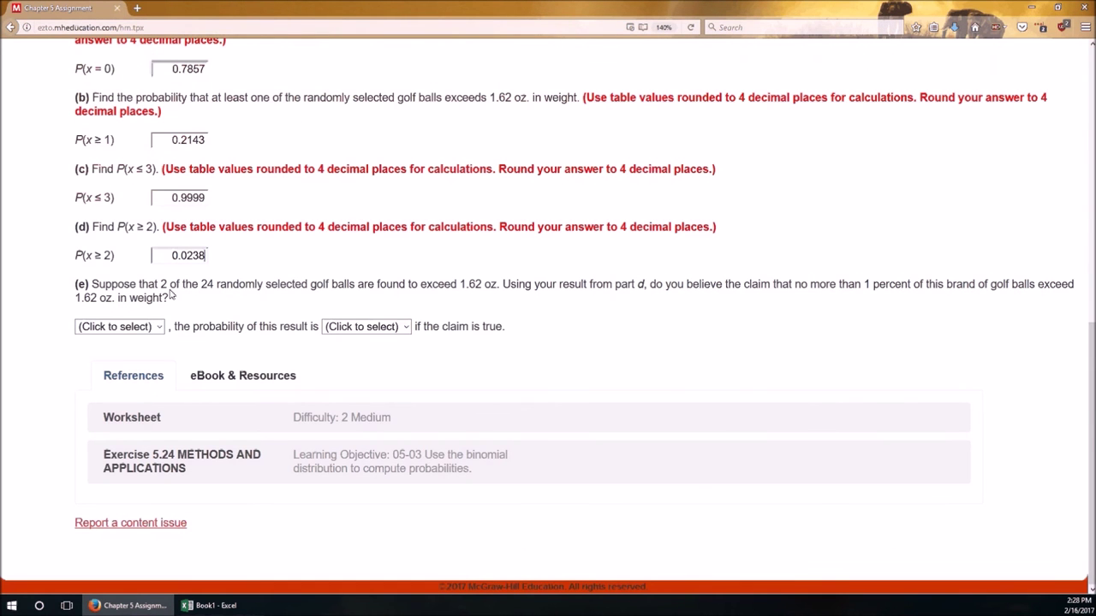
pyautogui.scroll(2, 206, 304)
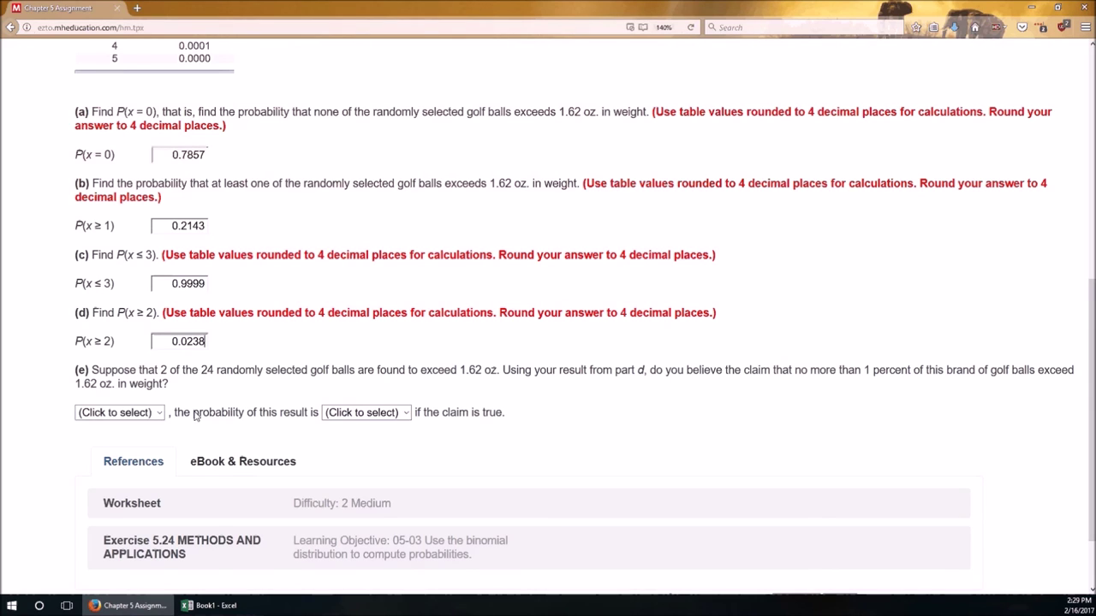
pyautogui.click(118, 412)
pyautogui.click(118, 452)
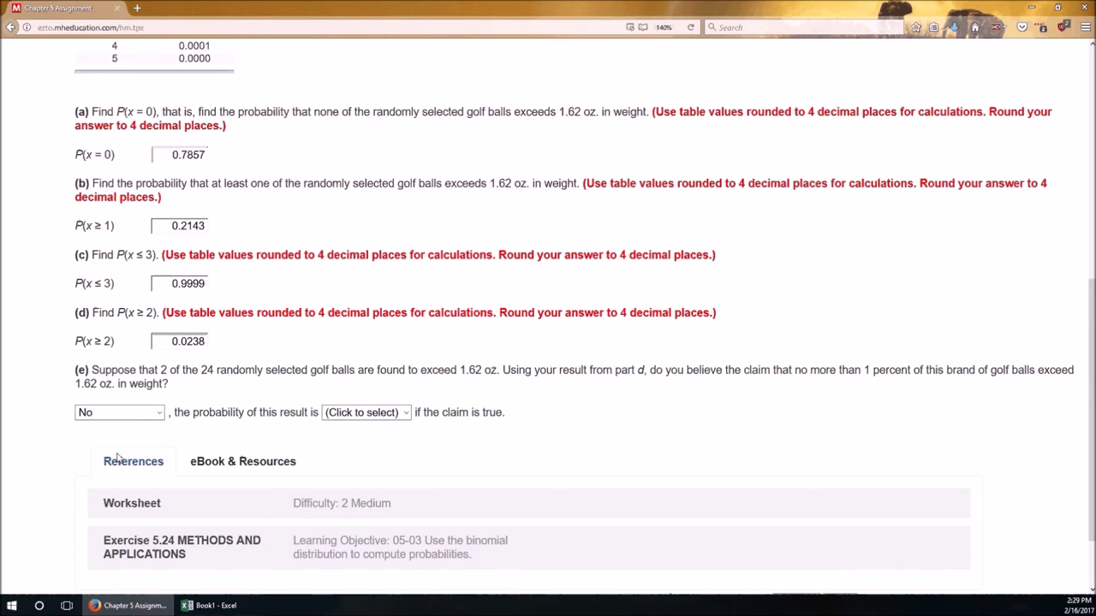
pyautogui.click(381, 414)
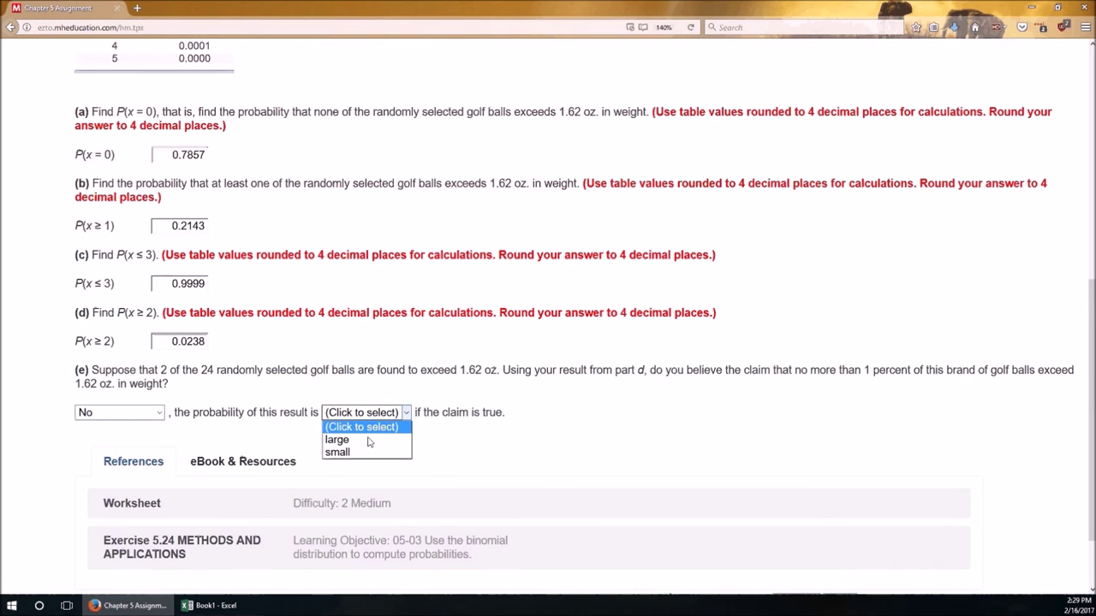
pyautogui.click(343, 452)
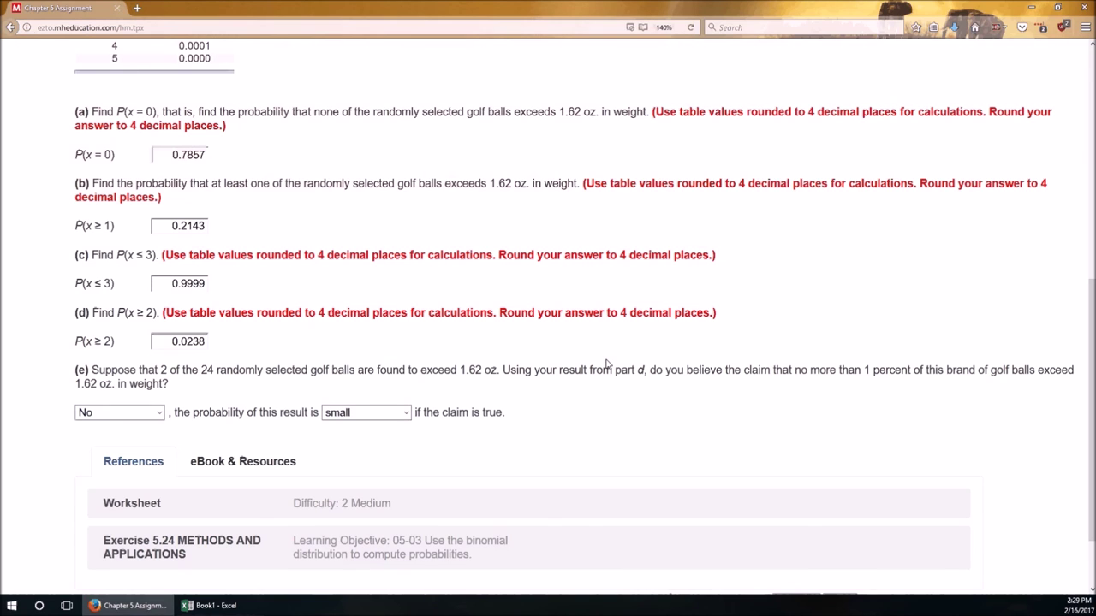
# Review the expected value table A1:F4, the binomial table A9:B15 and the B10 formula in Excel, and return to the browser assignment
pyautogui.scroll(2, 605, 363)
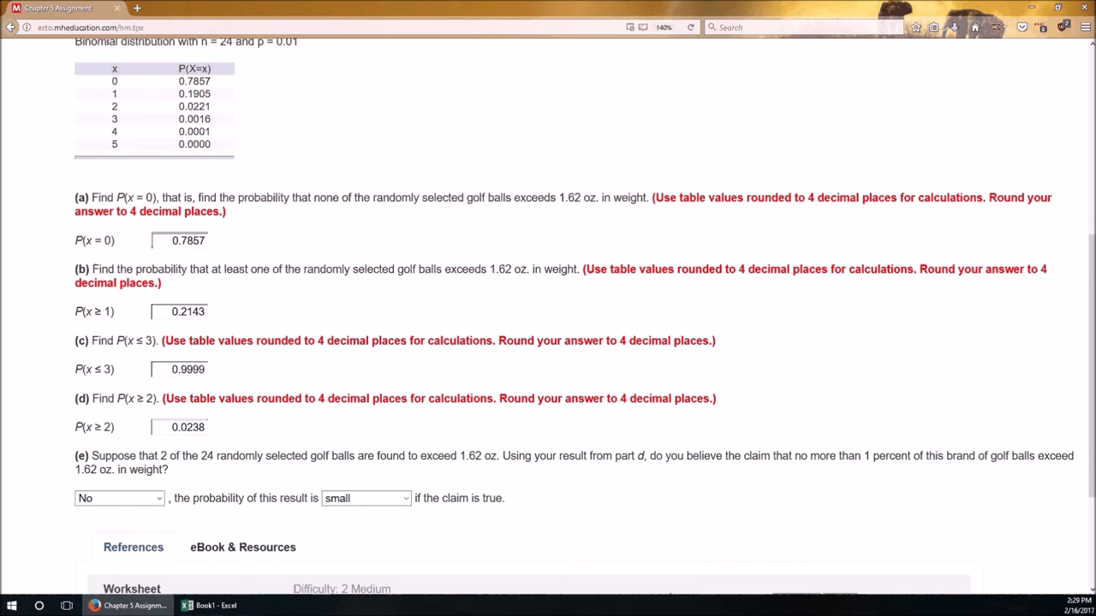
pyautogui.click(210, 605)
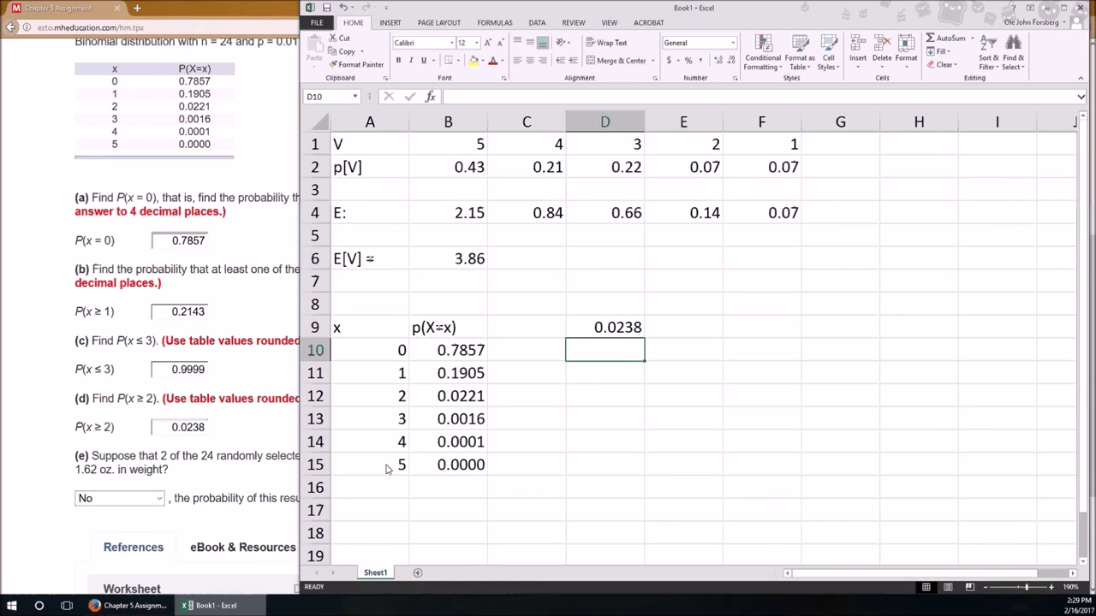
pyautogui.moveTo(378, 152); pyautogui.dragTo(784, 216)
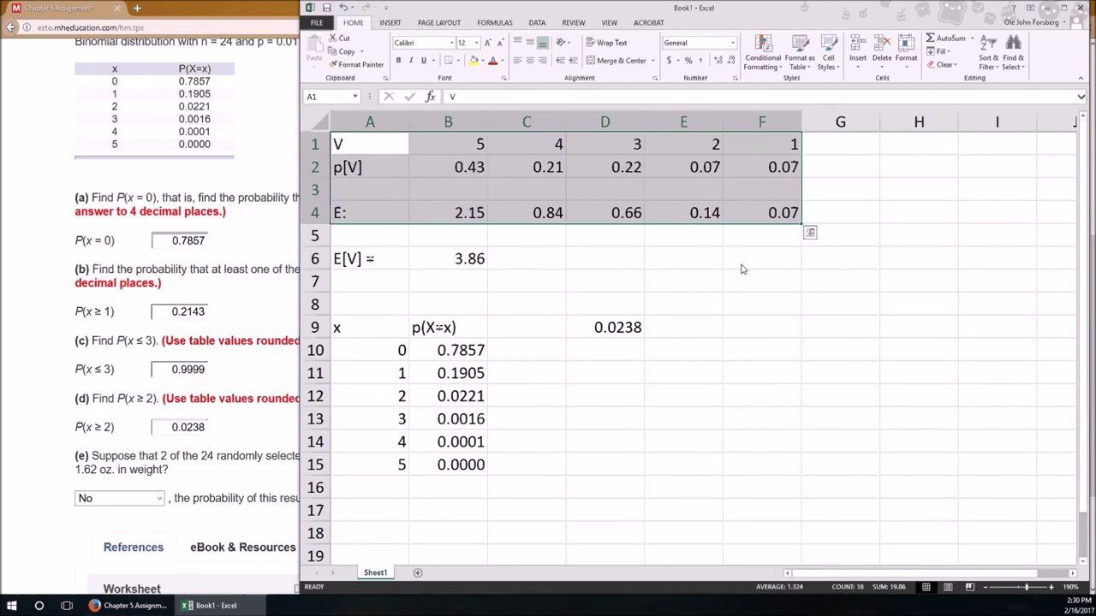
pyautogui.moveTo(359, 332); pyautogui.dragTo(431, 469)
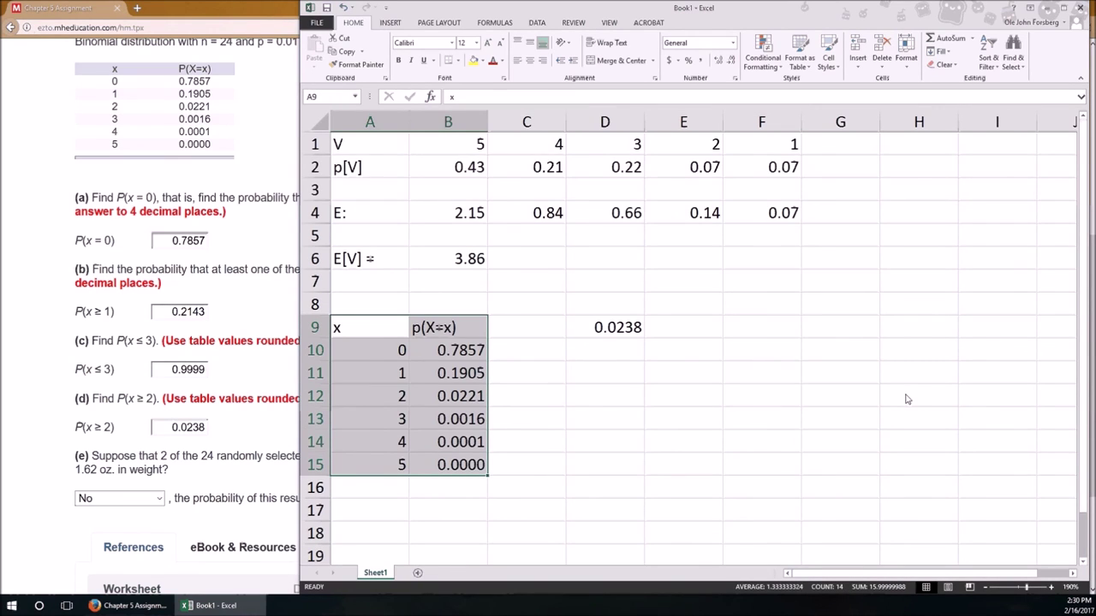
pyautogui.click(448, 350)
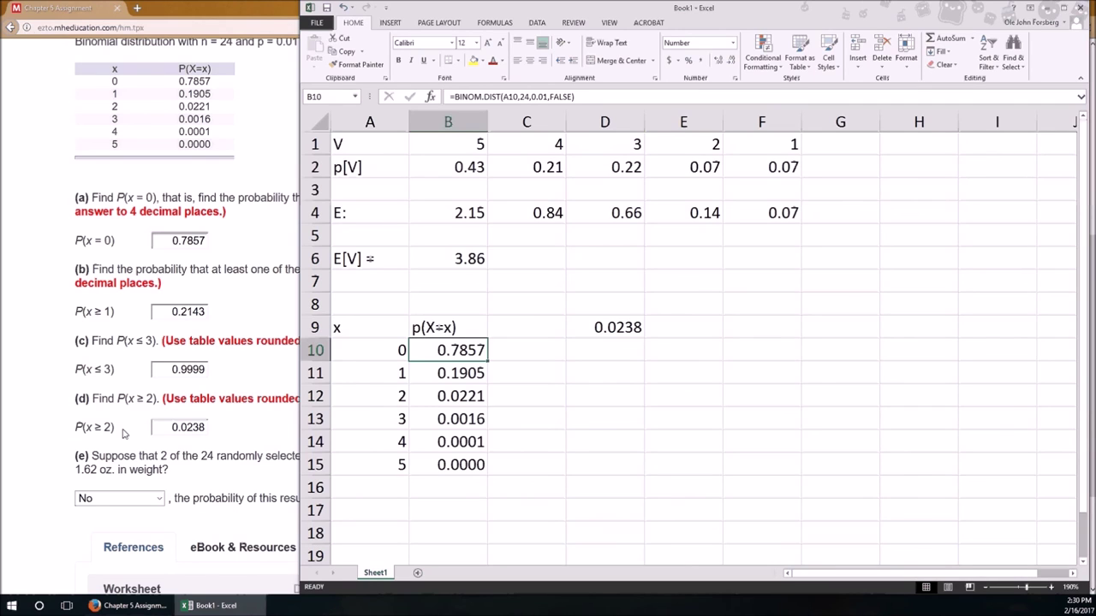
pyautogui.click(119, 430)
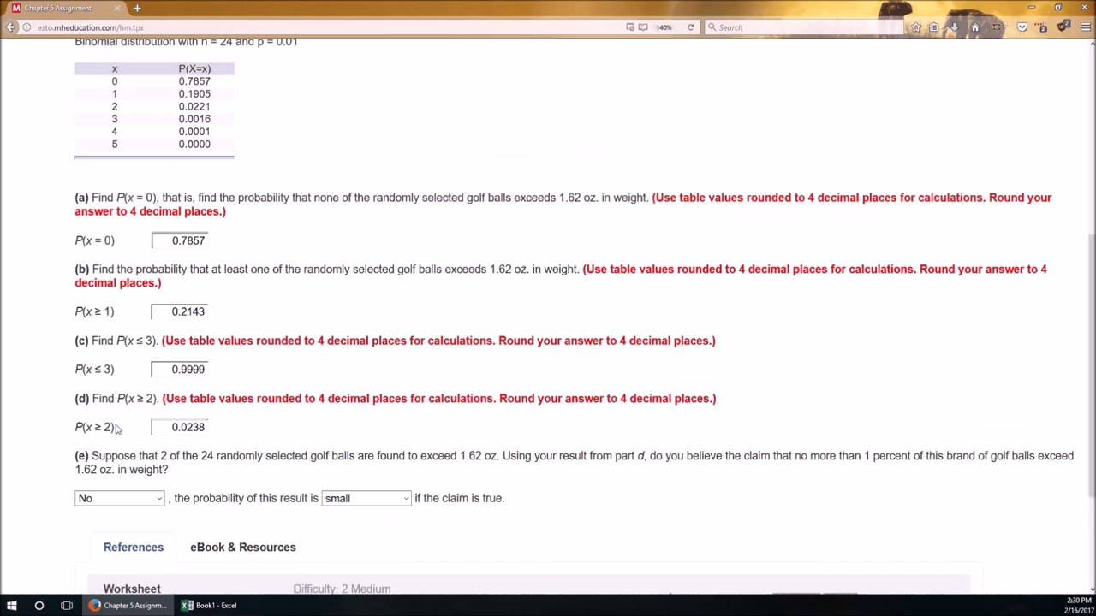